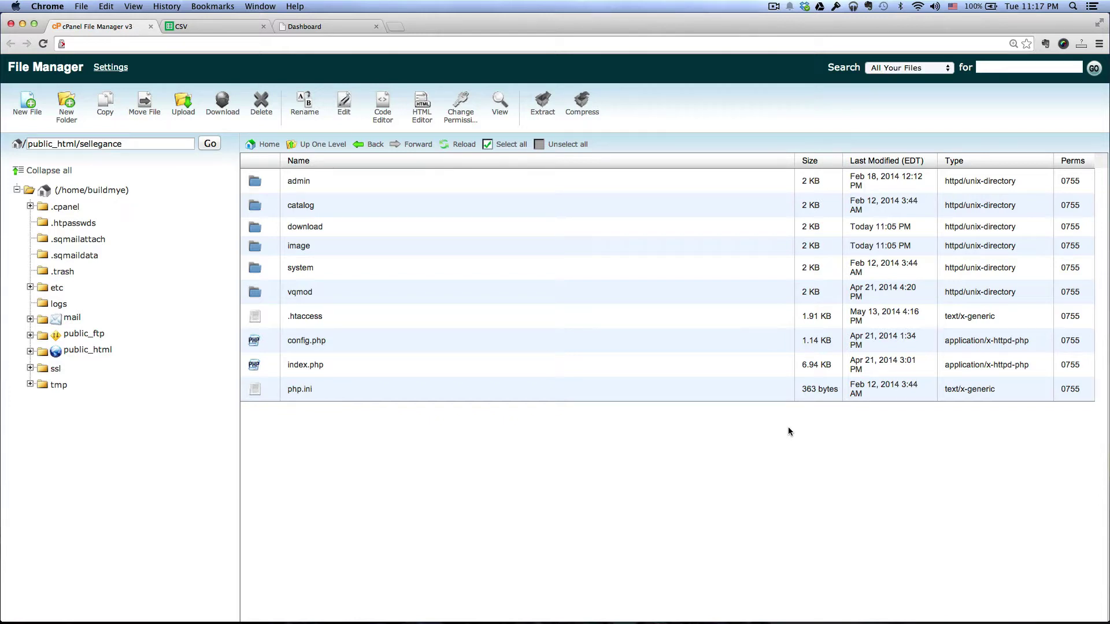
Step: Preview the dress images from dress_06.jpg down to dress_01.jpg in the dresses folder
key(super+Tab)
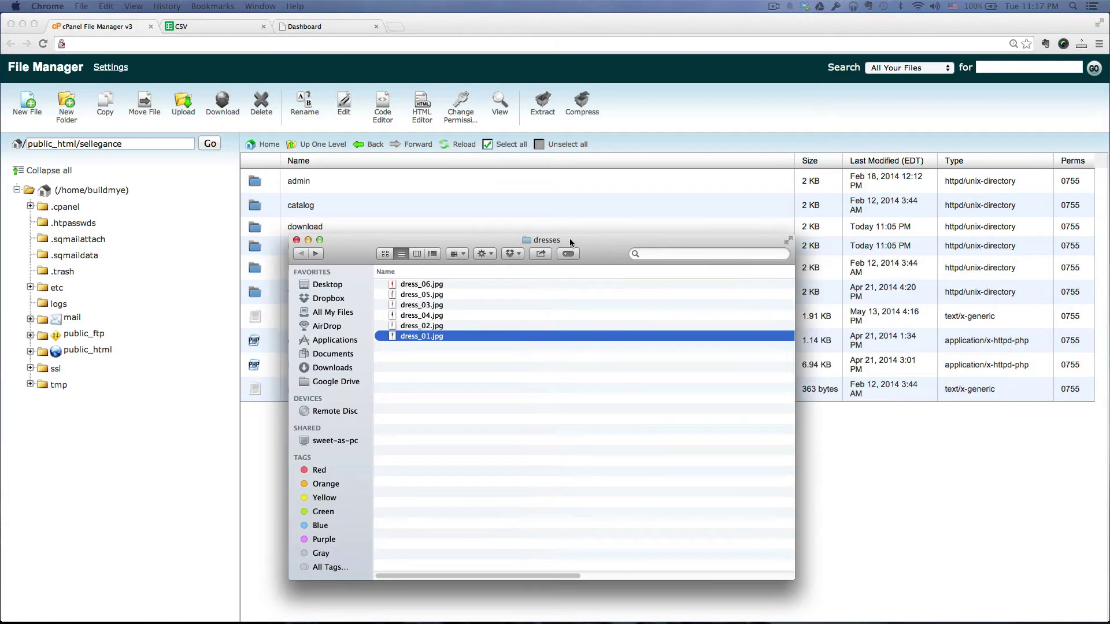
click(459, 417)
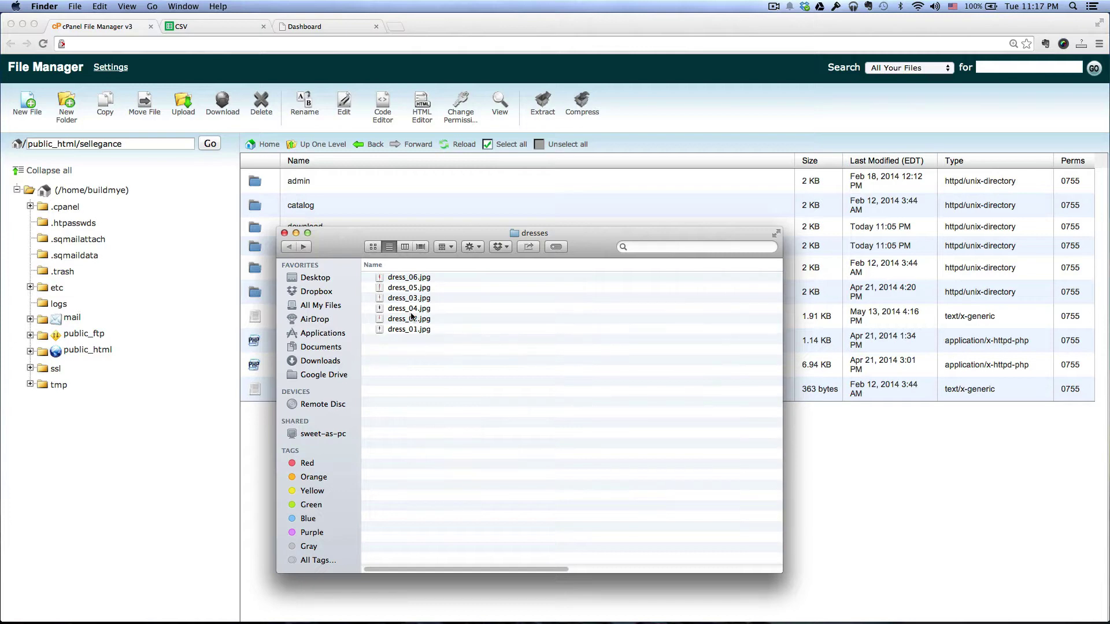
click(400, 278)
key(space)
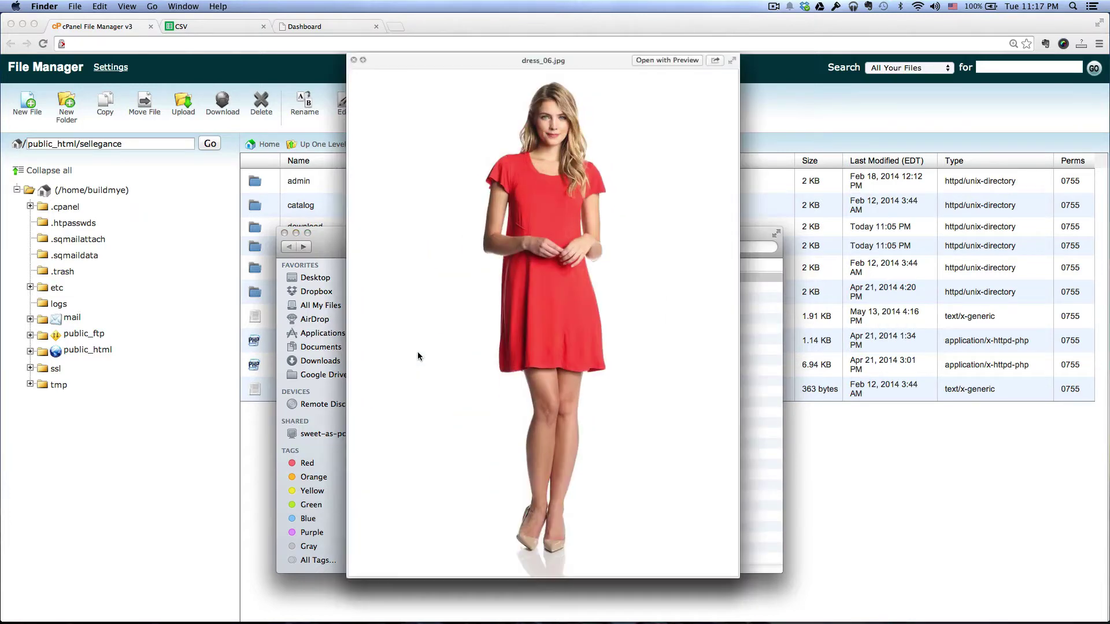
key(Down)
key(Down)
key(Down)
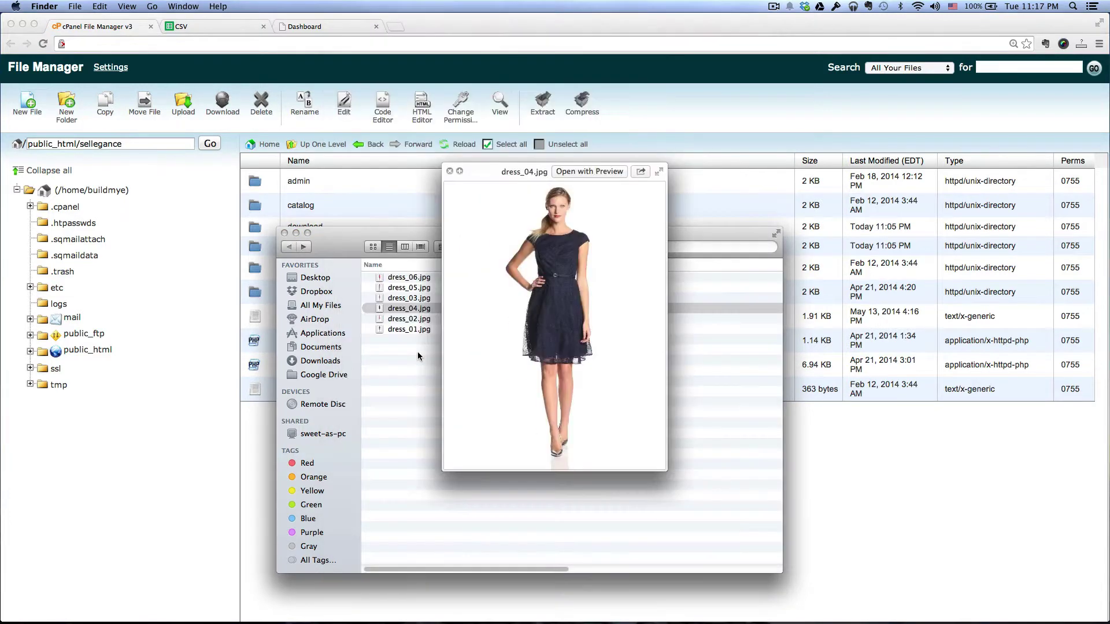
key(Down)
key(Down)
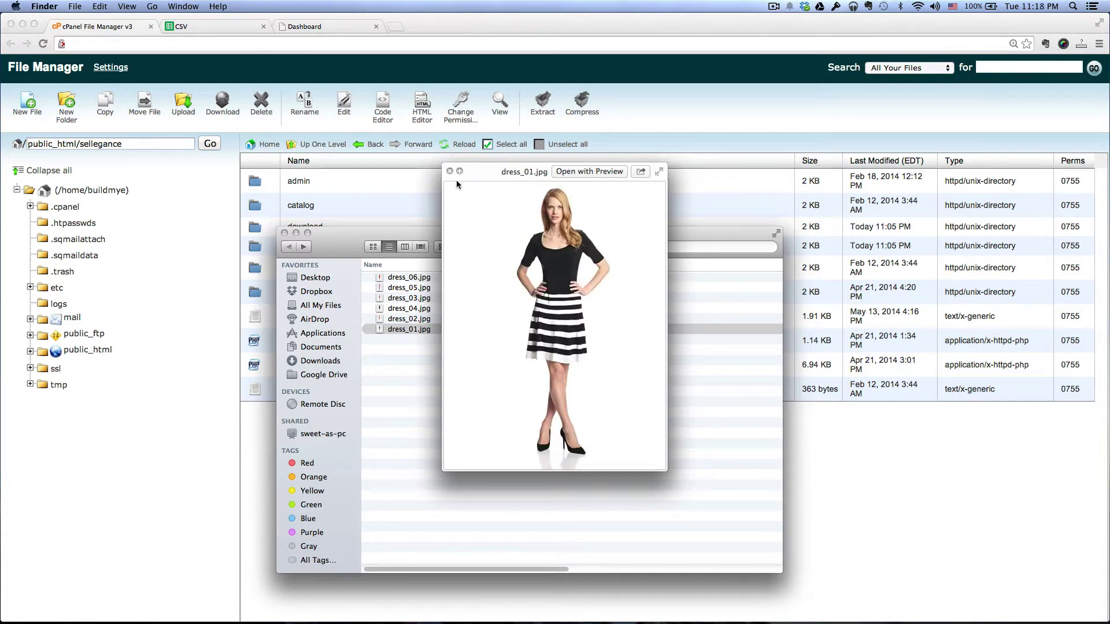
click(450, 172)
drag(544, 238, 560, 233)
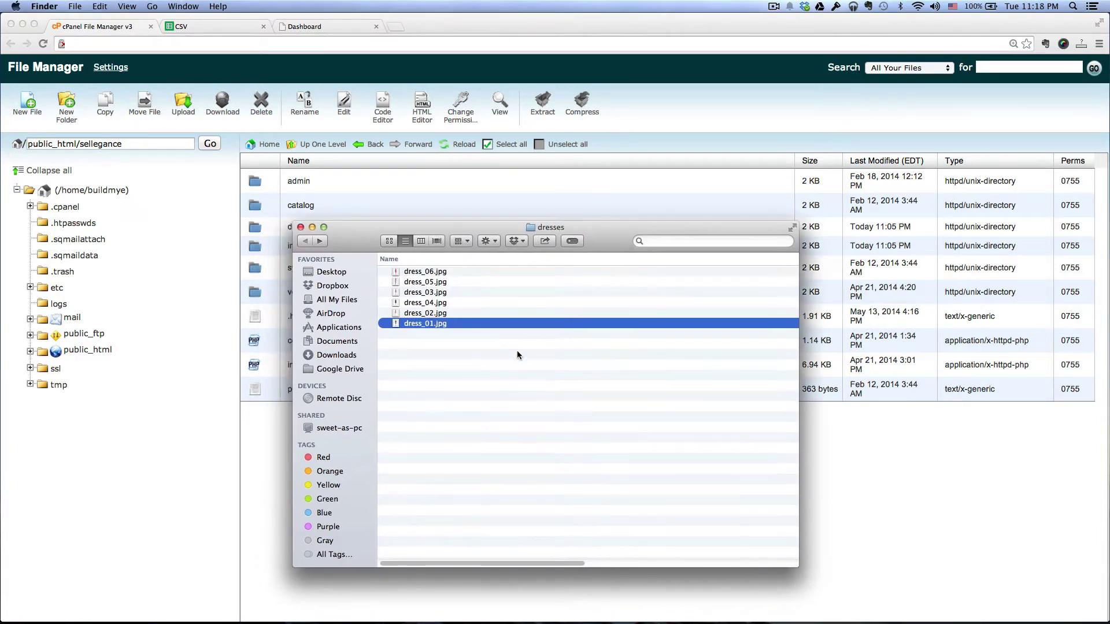
click(443, 358)
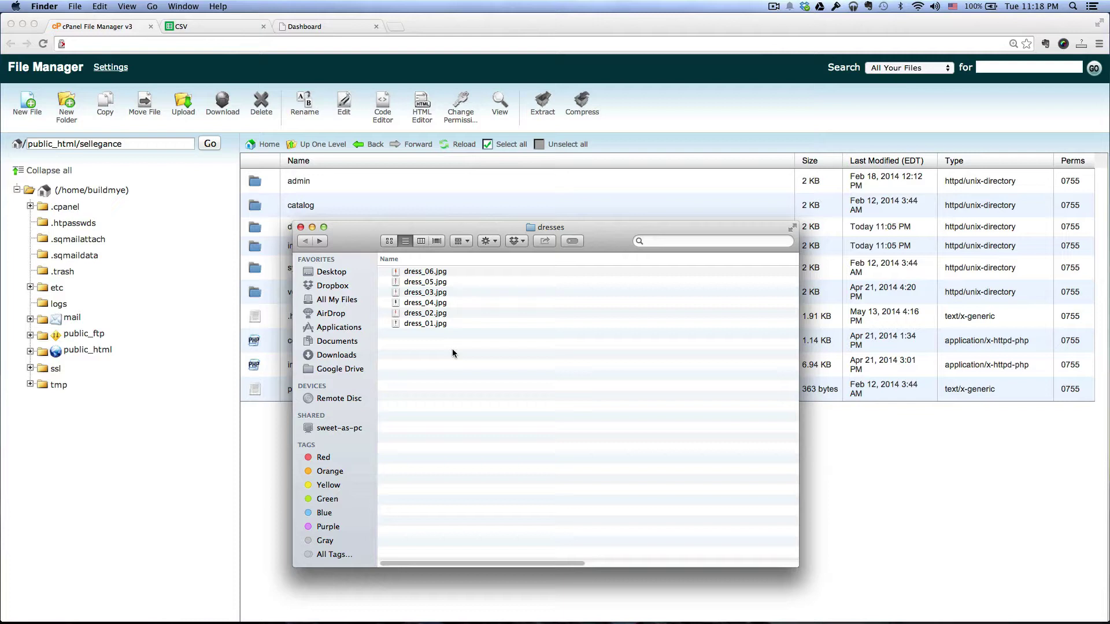
Step: Compress all six dress images into one archive and name it dresses.zip
key(super+a)
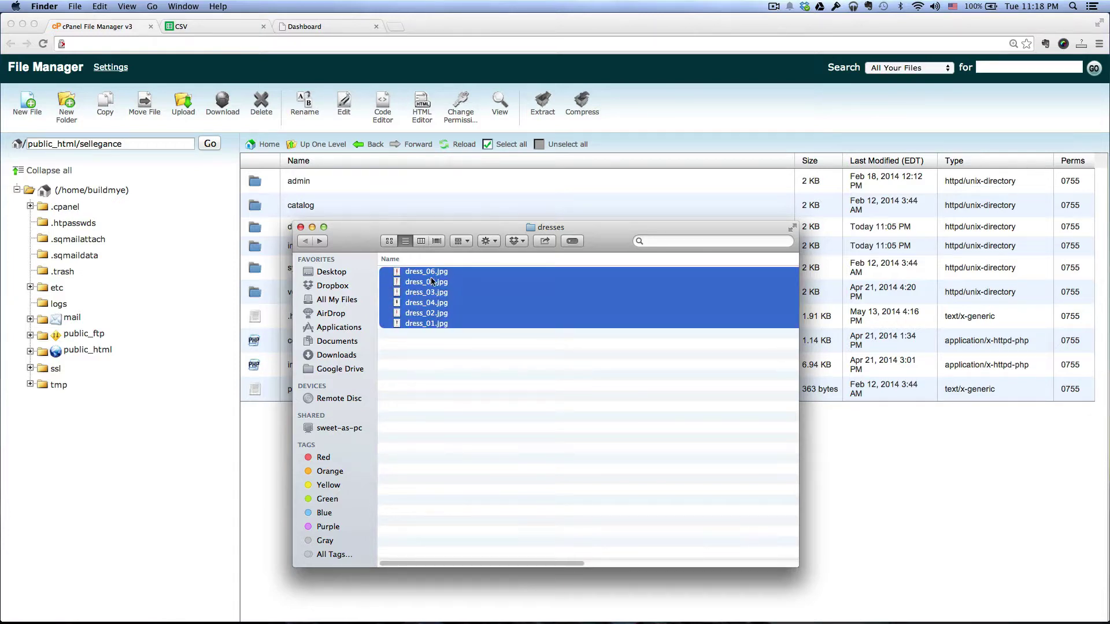
right_click(432, 282)
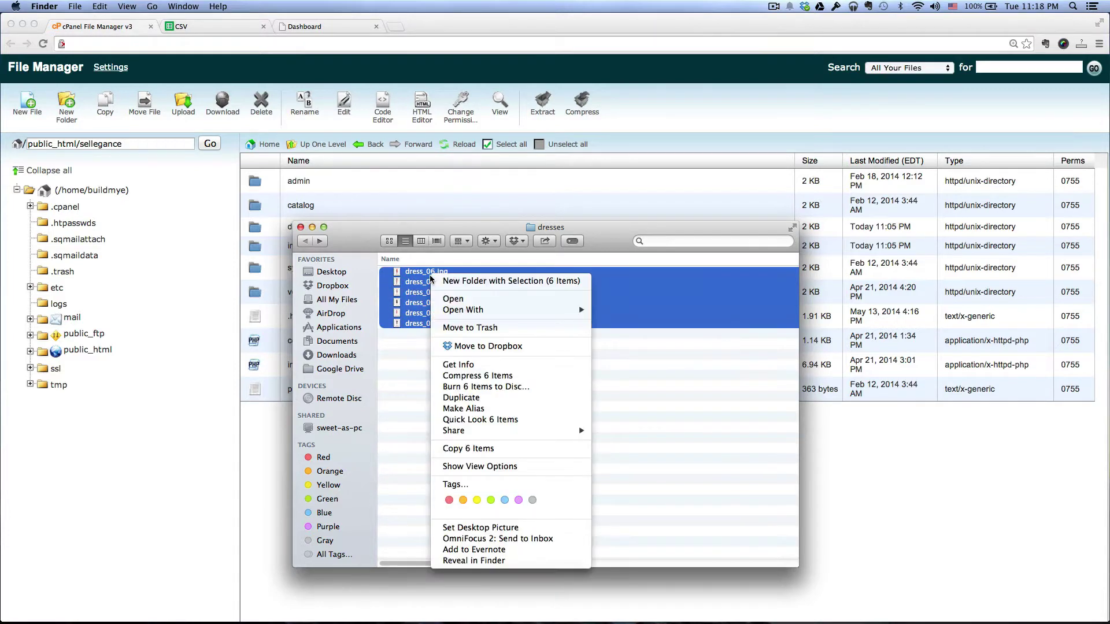
click(492, 376)
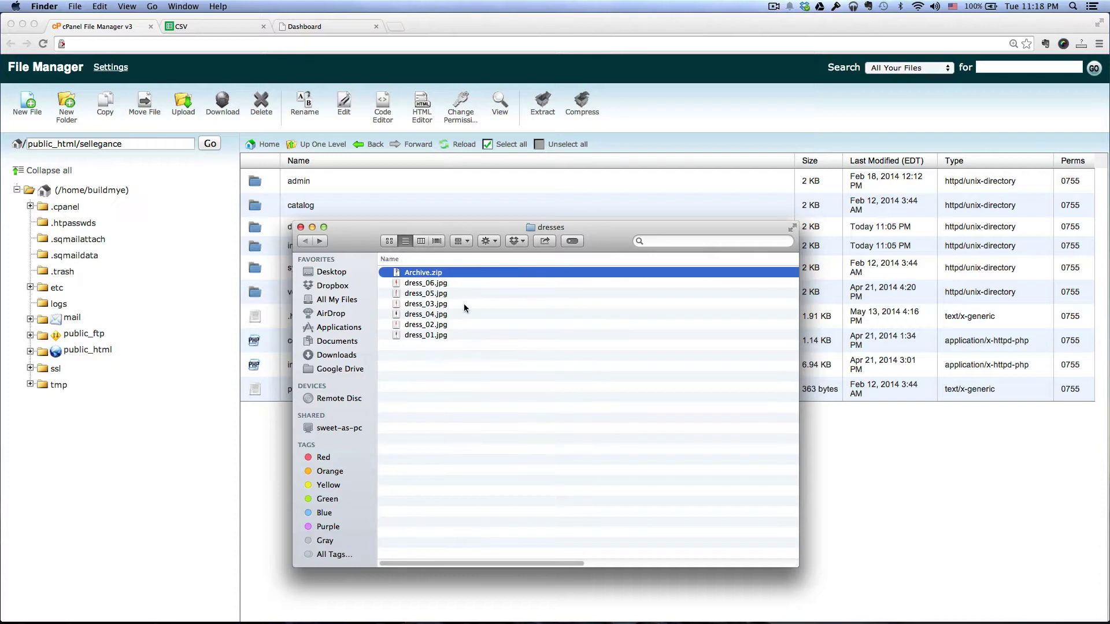
key(Return)
text(dresses)
key(Return)
drag(384, 227, 386, 315)
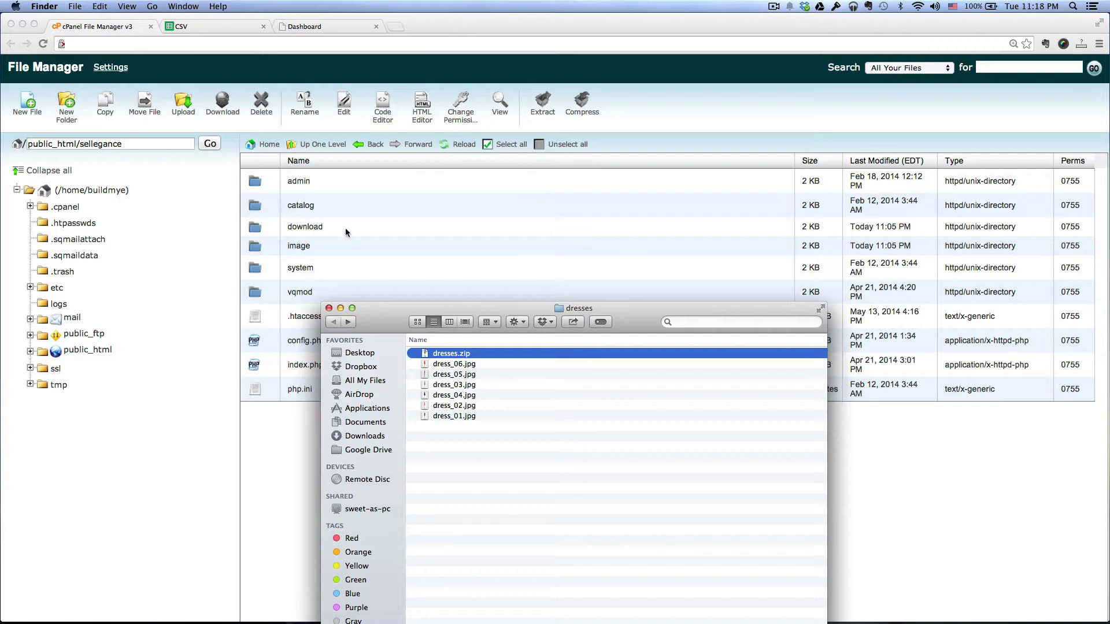
Step: Navigate cPanel File Manager into the image/data folder
drag(389, 316, 1109, 205)
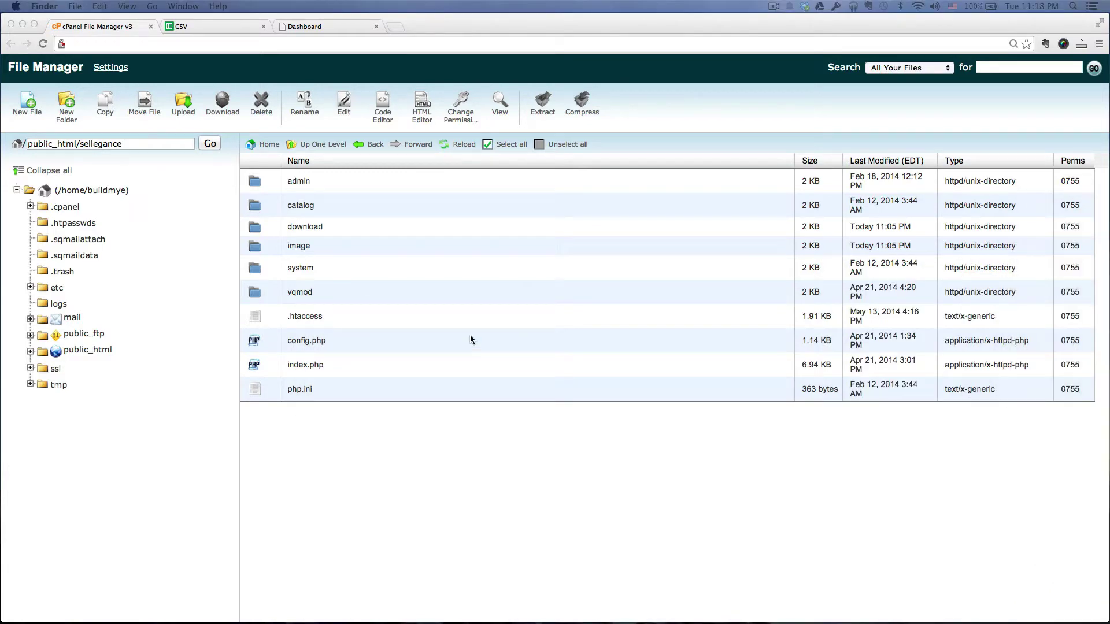
click(485, 472)
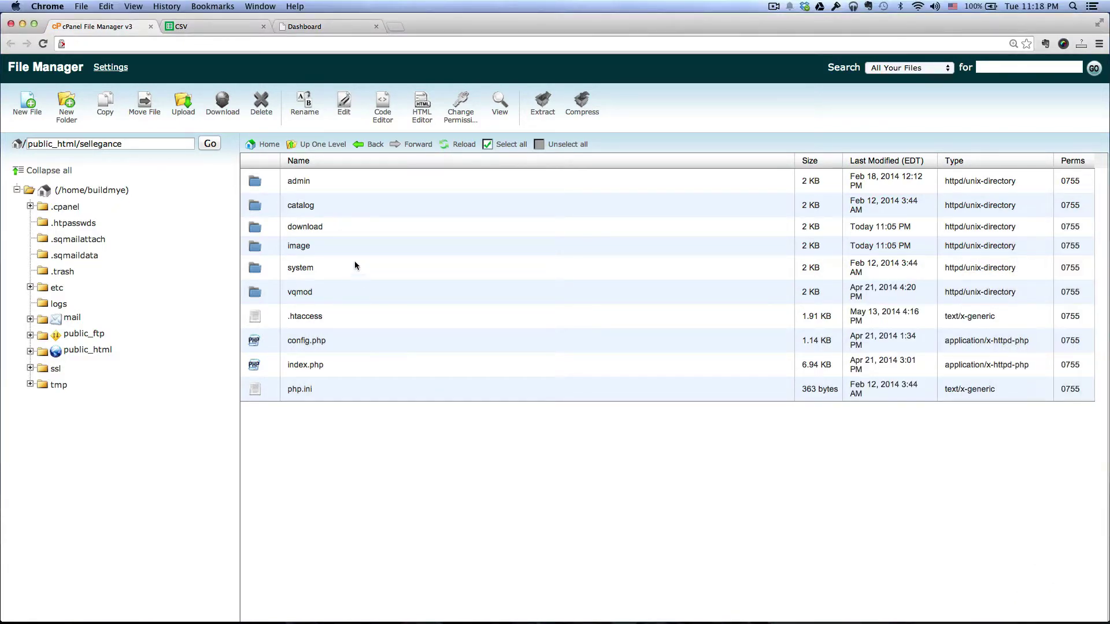
click(256, 245)
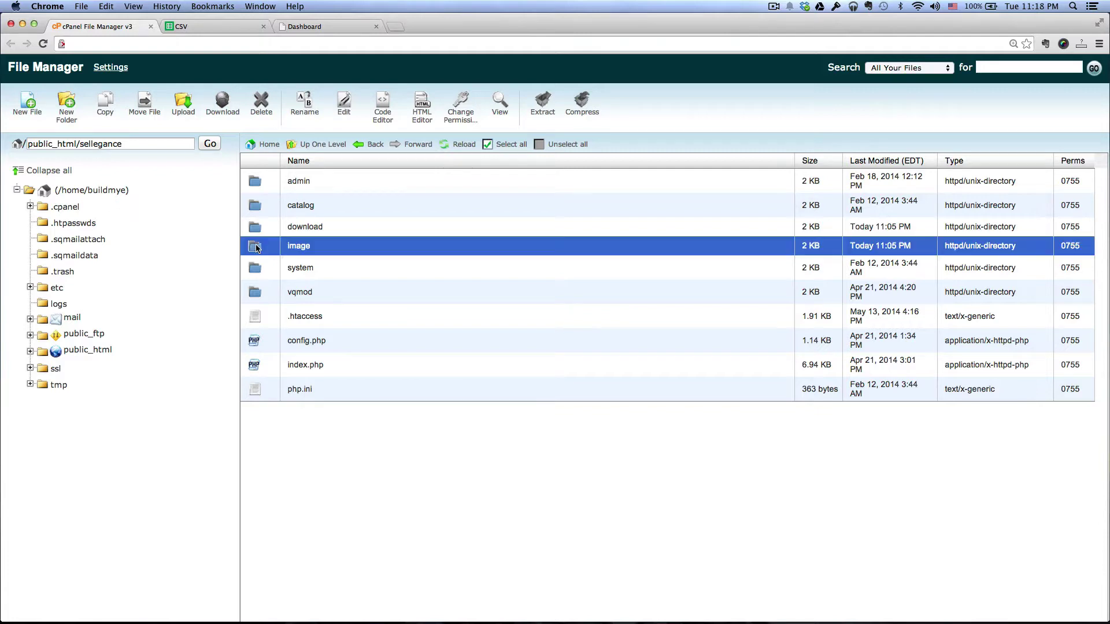
double_click(254, 246)
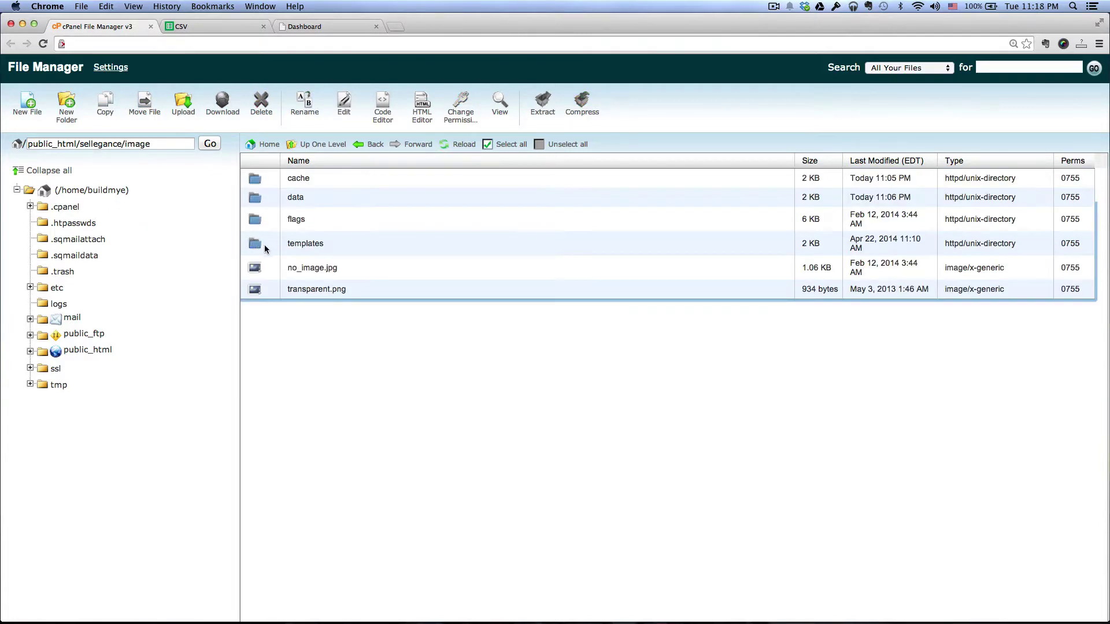
double_click(256, 199)
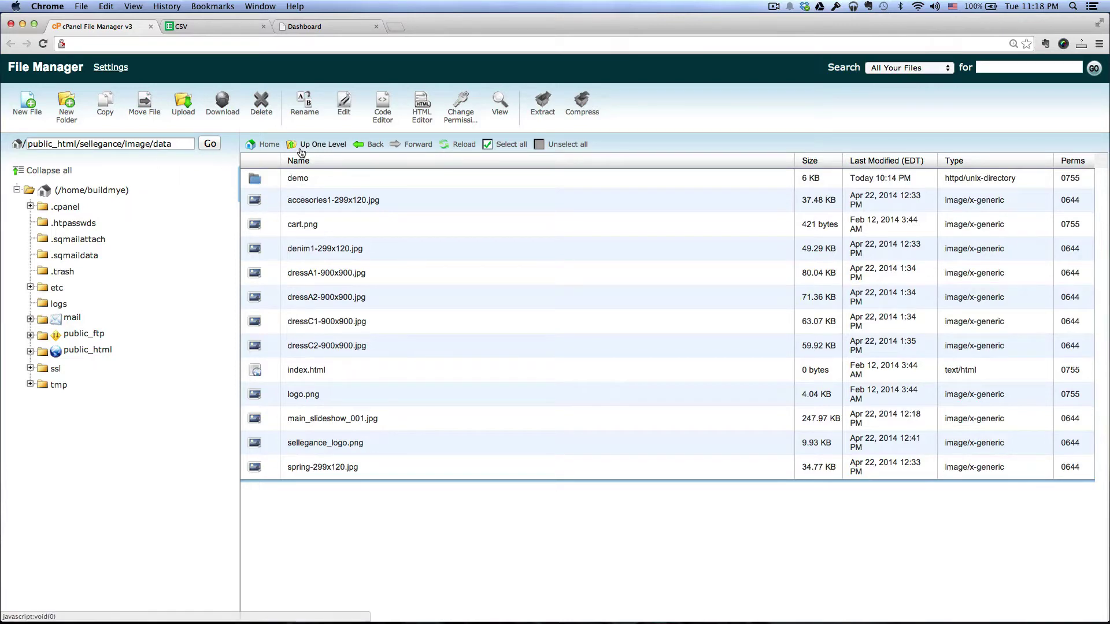
Step: Create a new folder named dresses in image/data and open it
click(65, 116)
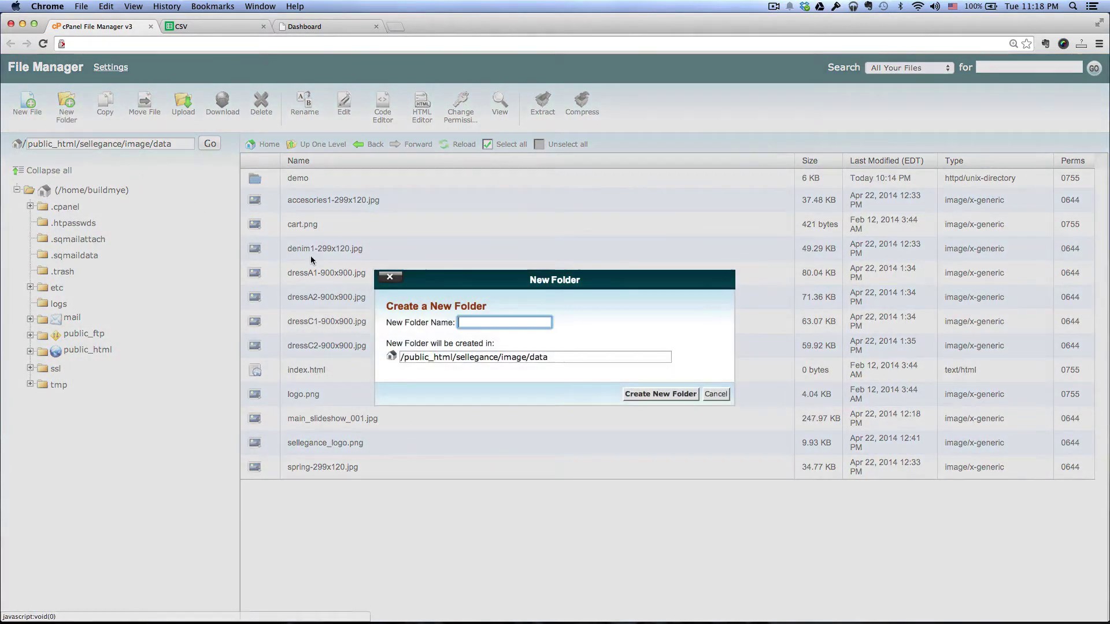
text(dresses)
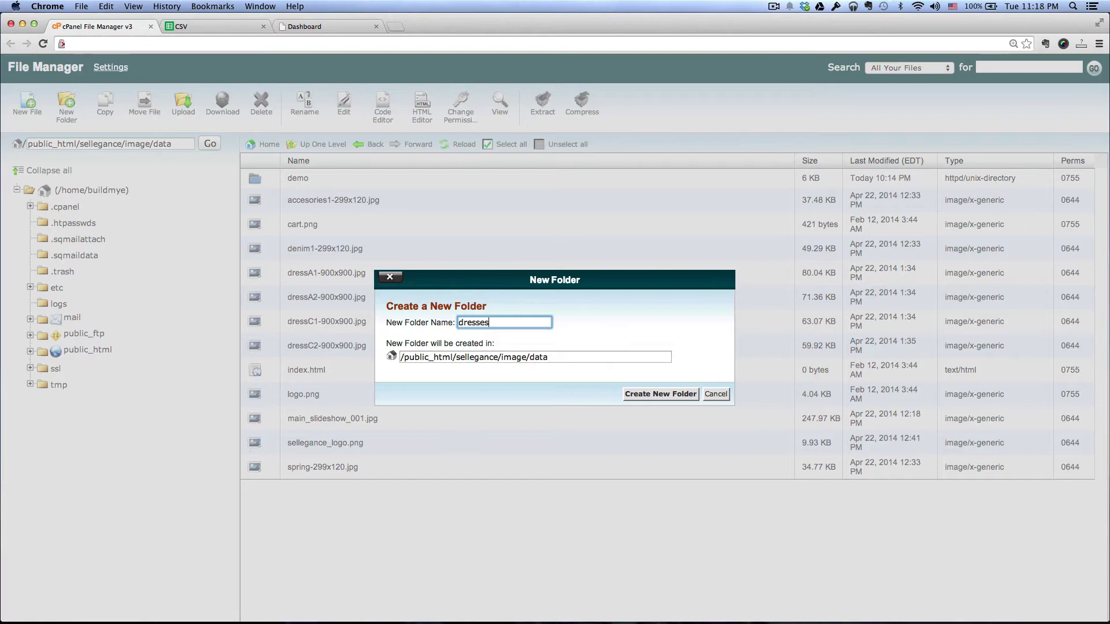
click(651, 394)
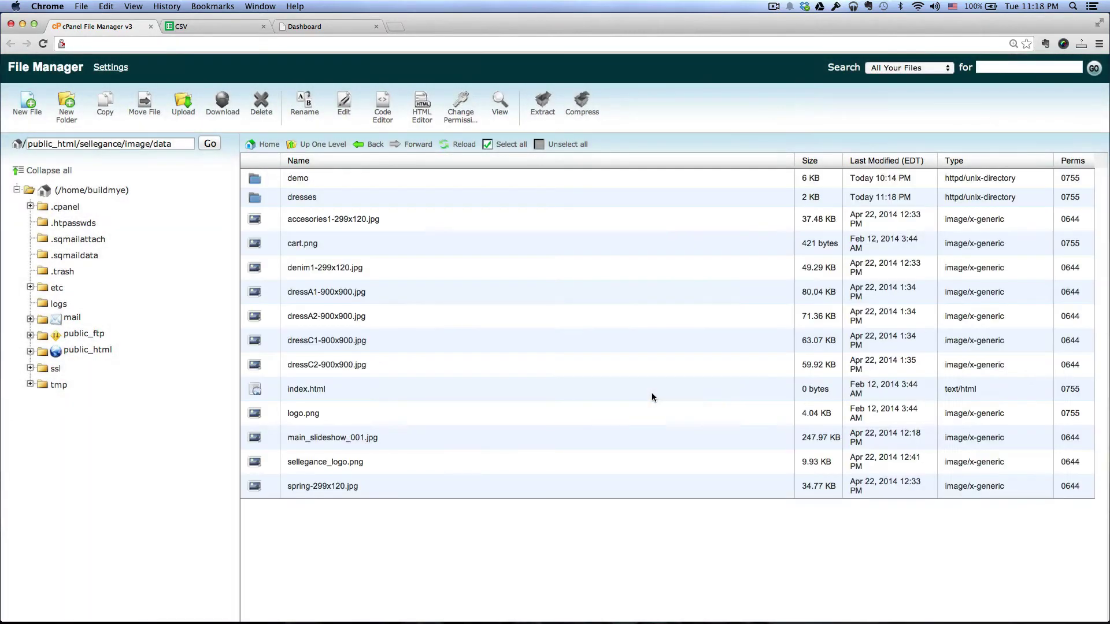
click(259, 199)
double_click(259, 200)
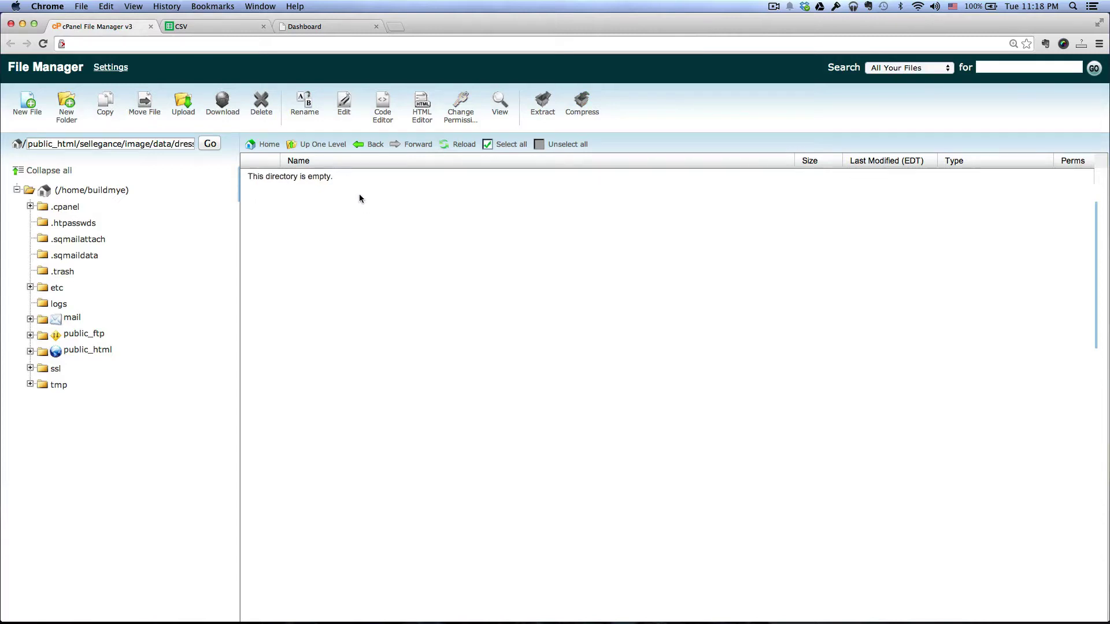
Step: Upload the local dresses.zip into the server's dresses folder and return to its listing
click(183, 110)
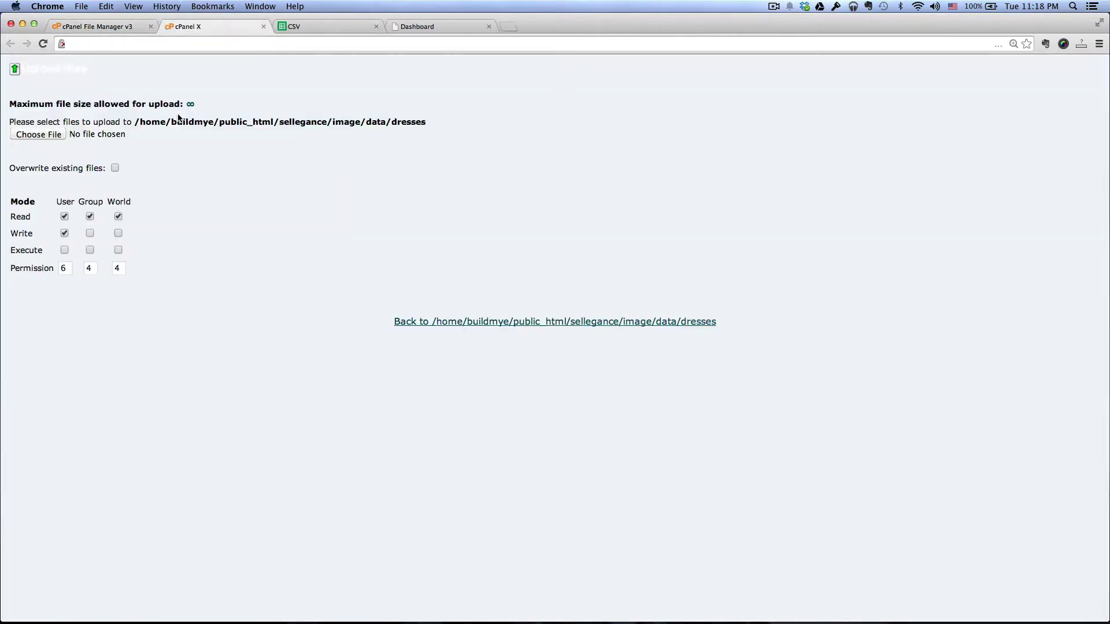
click(43, 134)
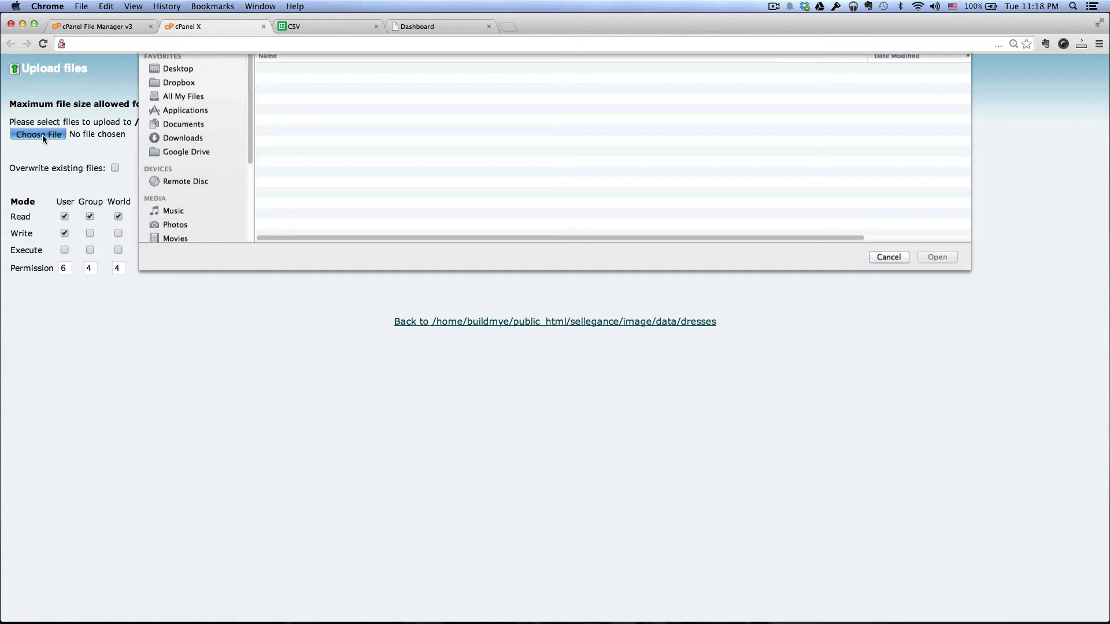
click(308, 101)
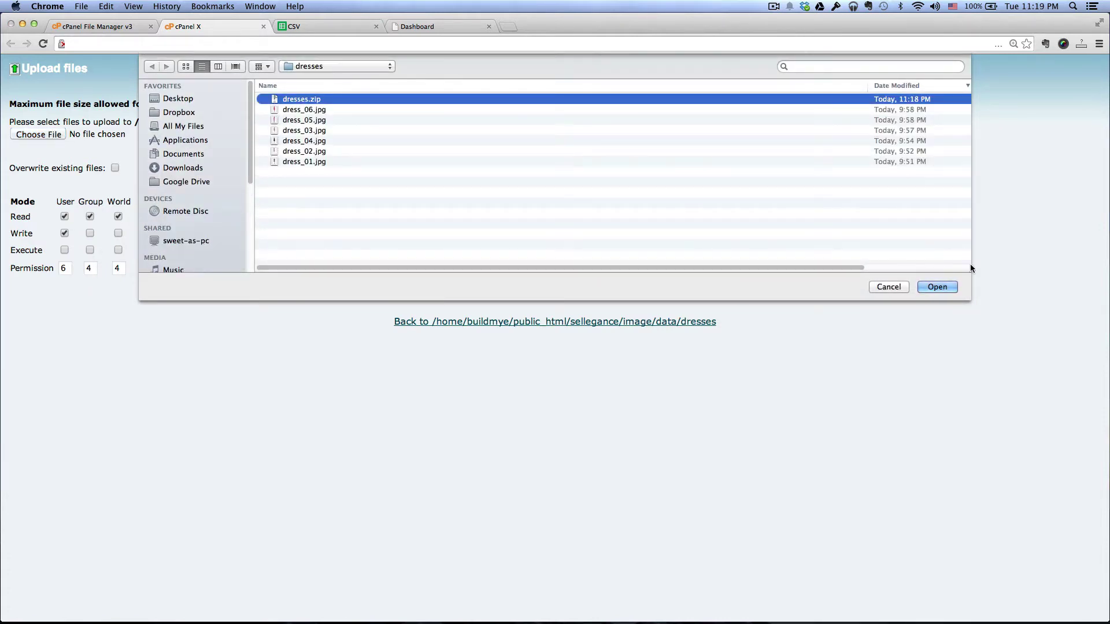
click(938, 287)
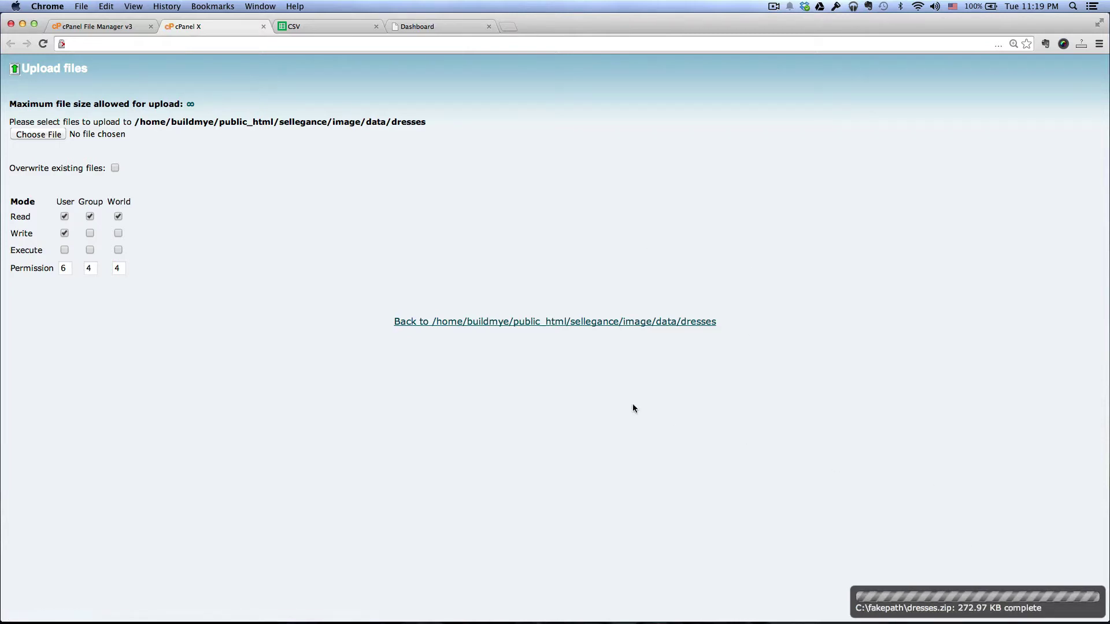
click(506, 326)
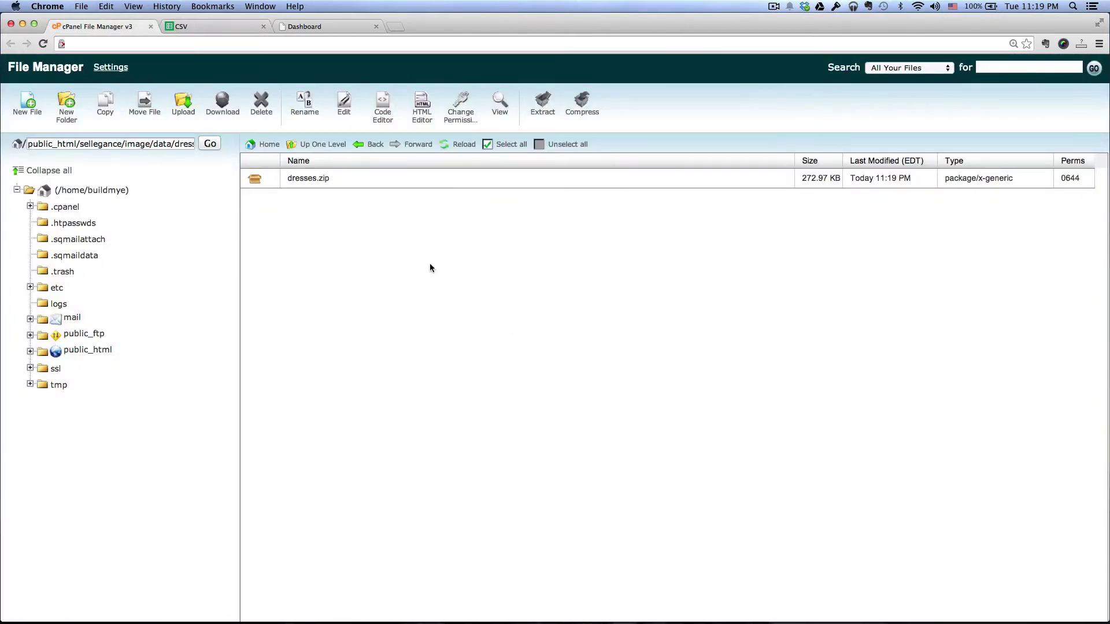
Step: Extract dresses.zip into the dresses folder
click(262, 183)
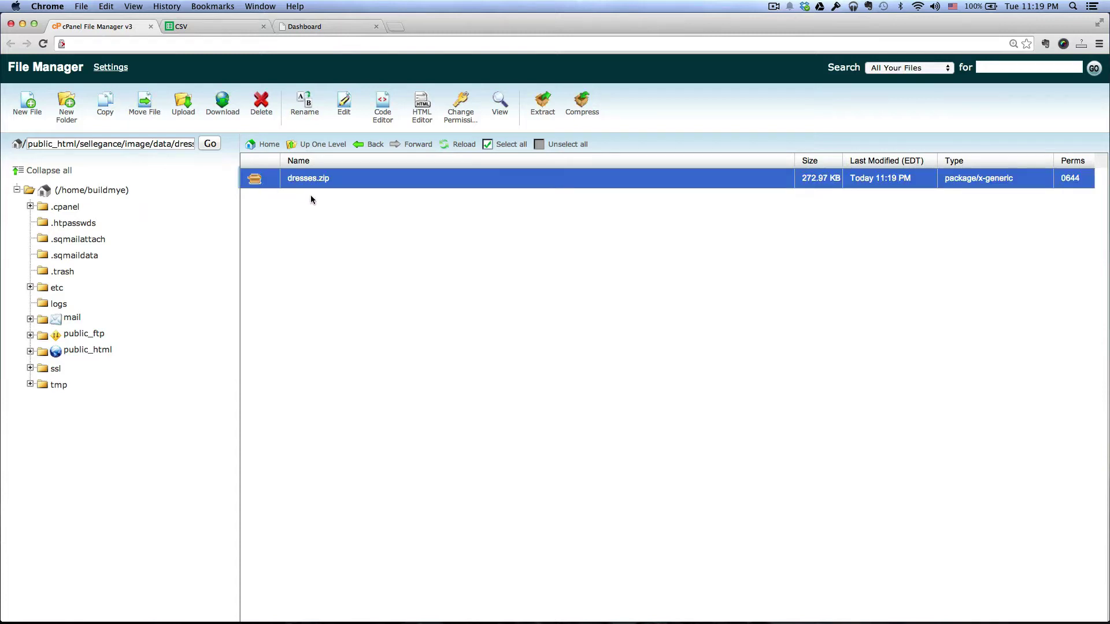
click(541, 107)
click(665, 397)
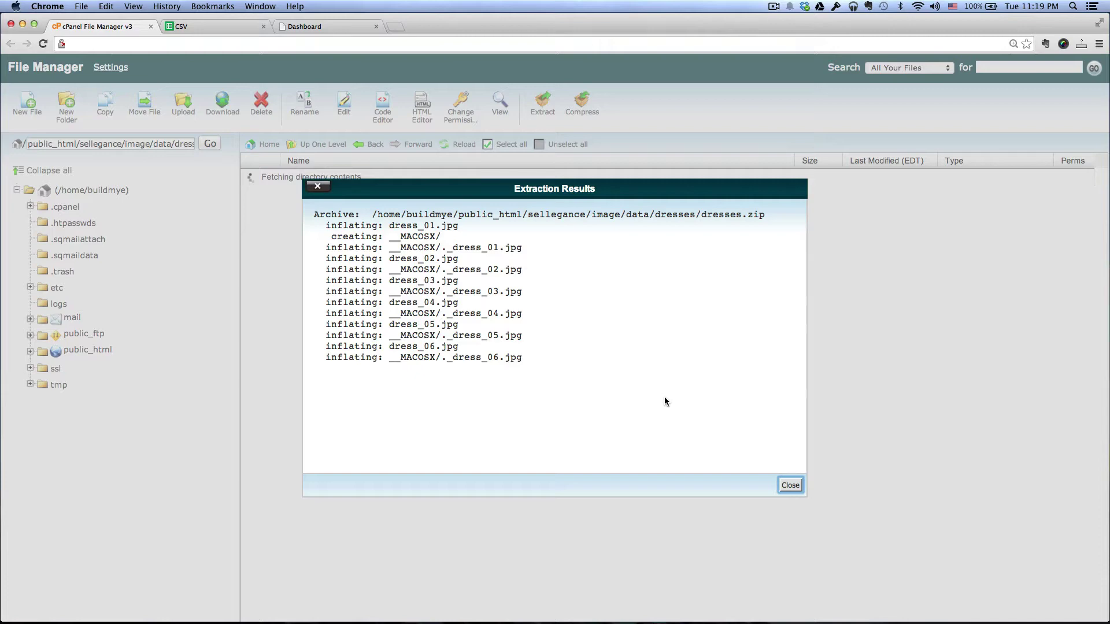
click(790, 486)
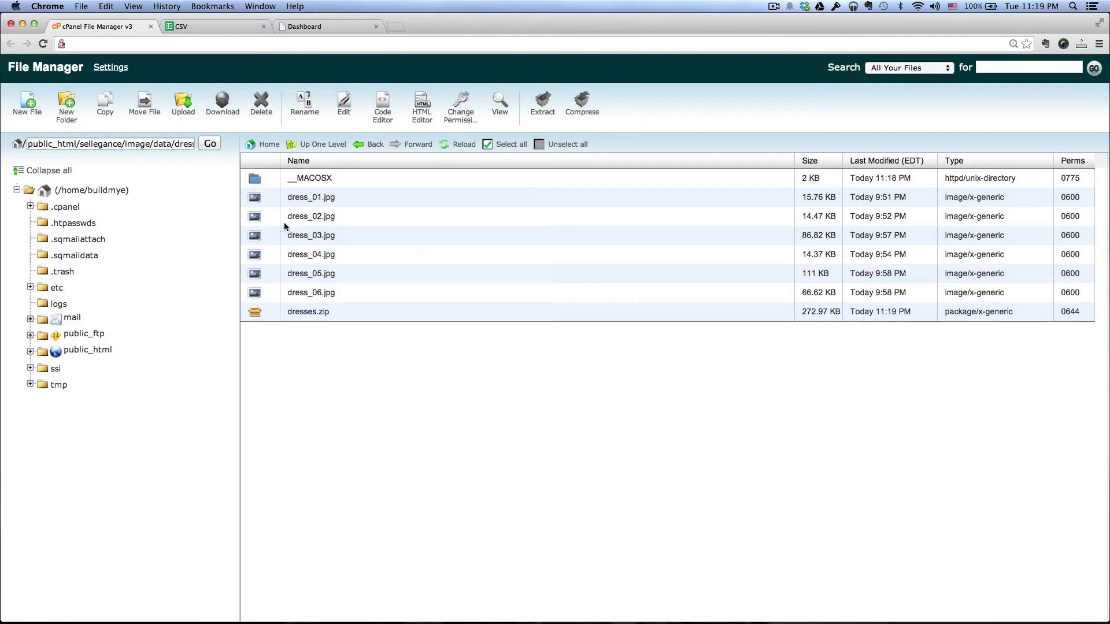
Step: Delete the __MACOSX folder and dresses.zip, leaving only the six dress images
click(263, 182)
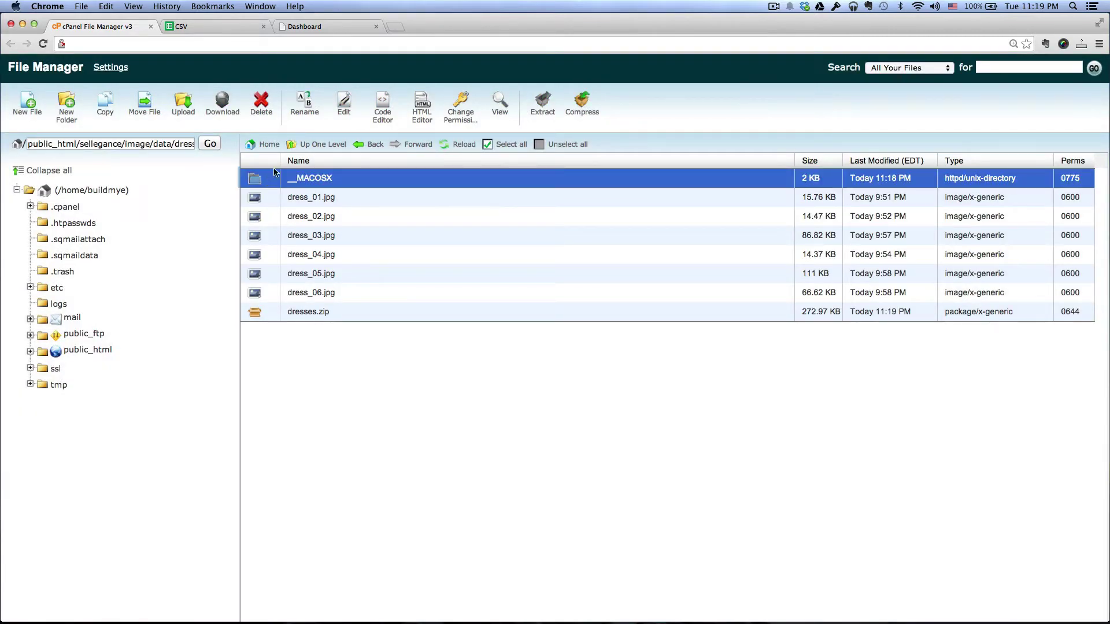
click(261, 102)
click(666, 382)
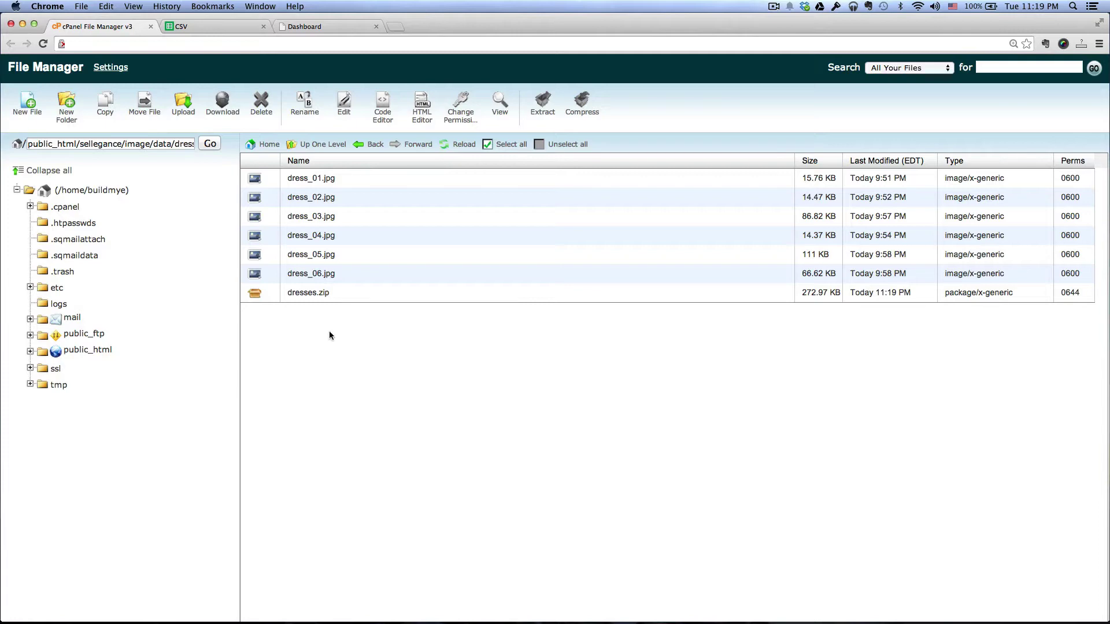
click(253, 297)
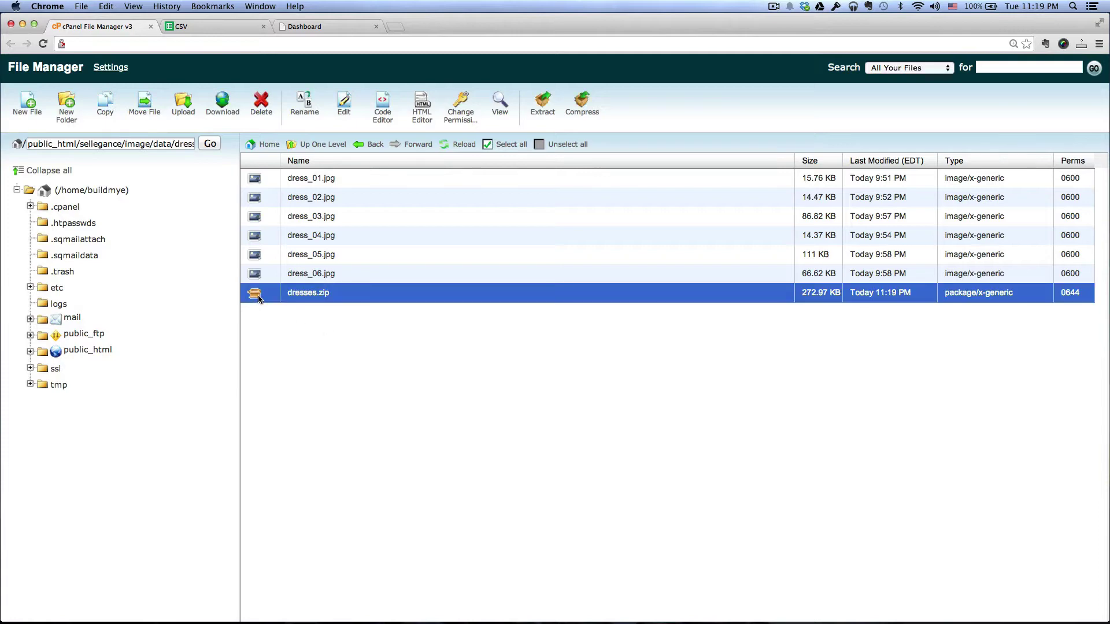
click(261, 111)
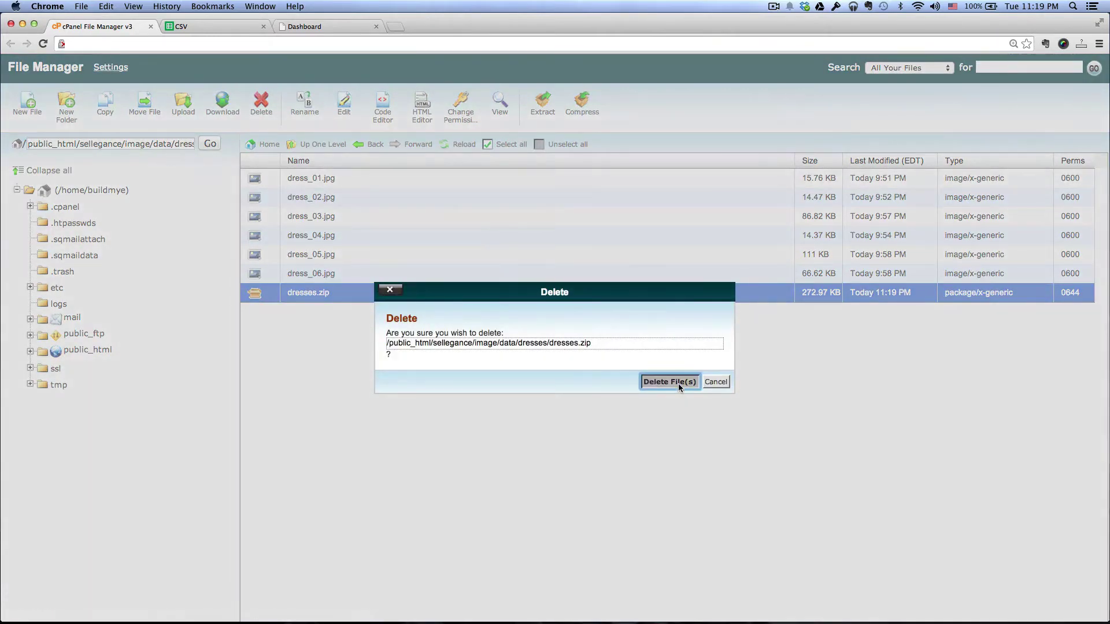
click(667, 382)
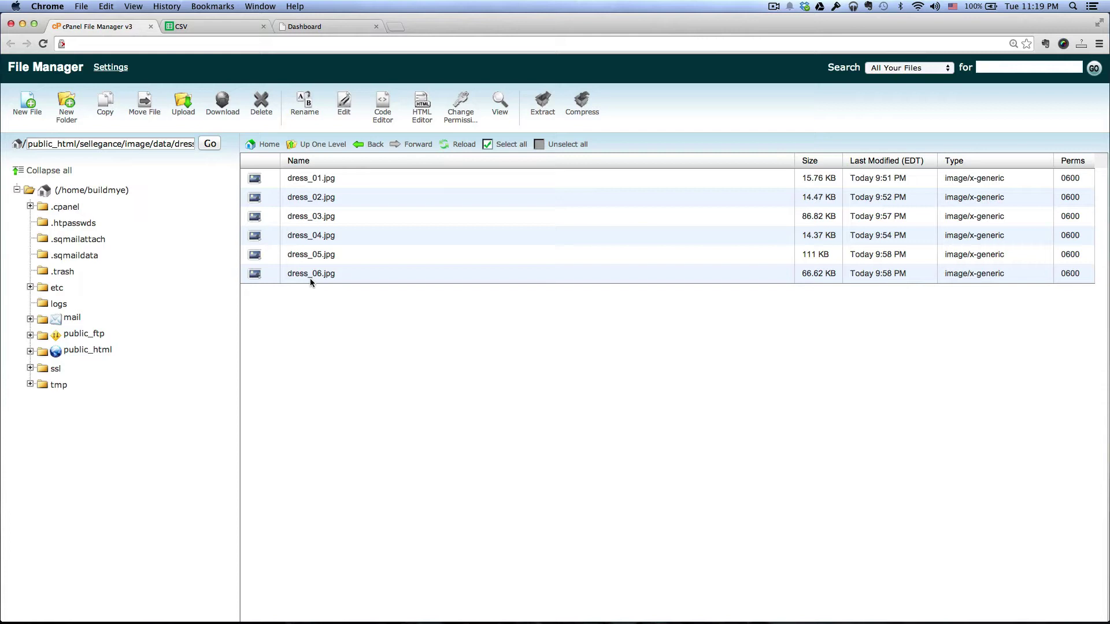
click(261, 179)
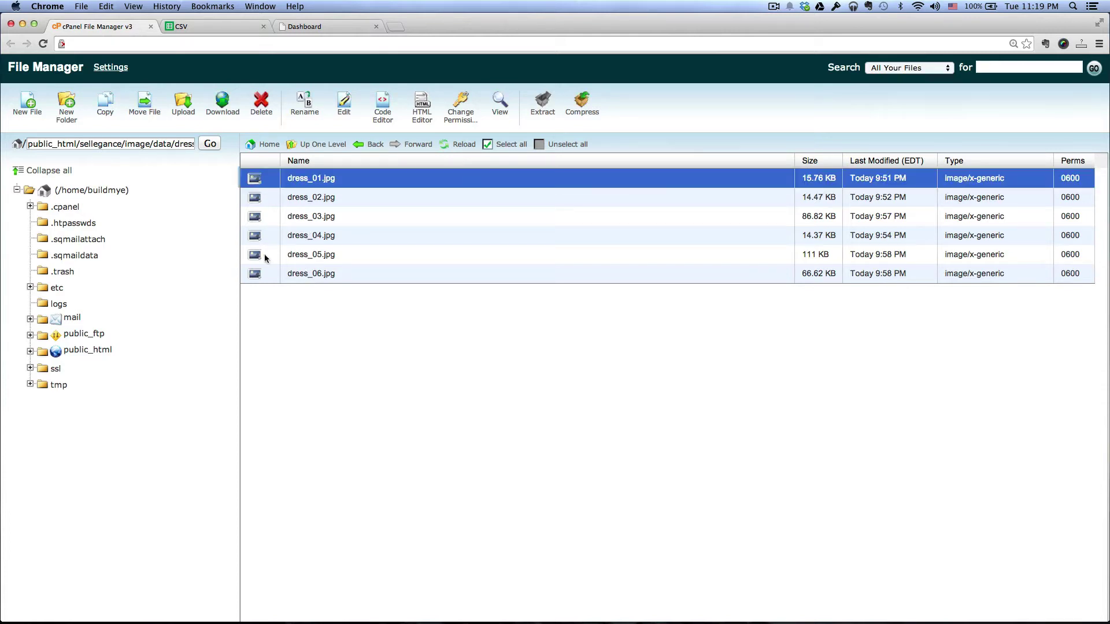
Step: Set dress_01.jpg through dress_06.jpg to 0755 by adding group and world read and execute
shift+click(262, 274)
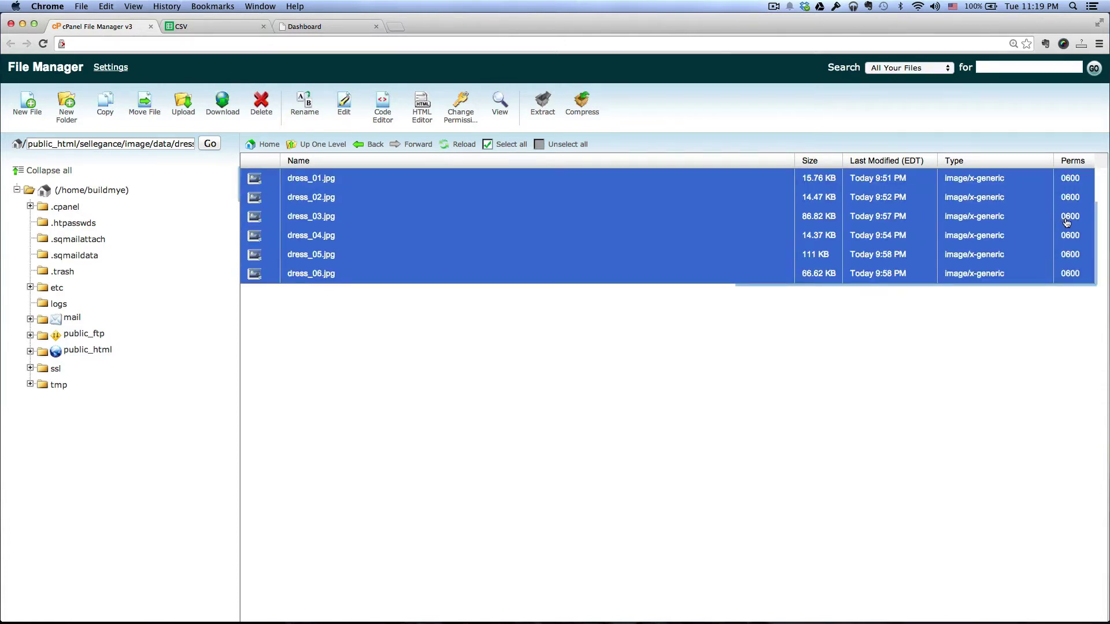
right_click(258, 272)
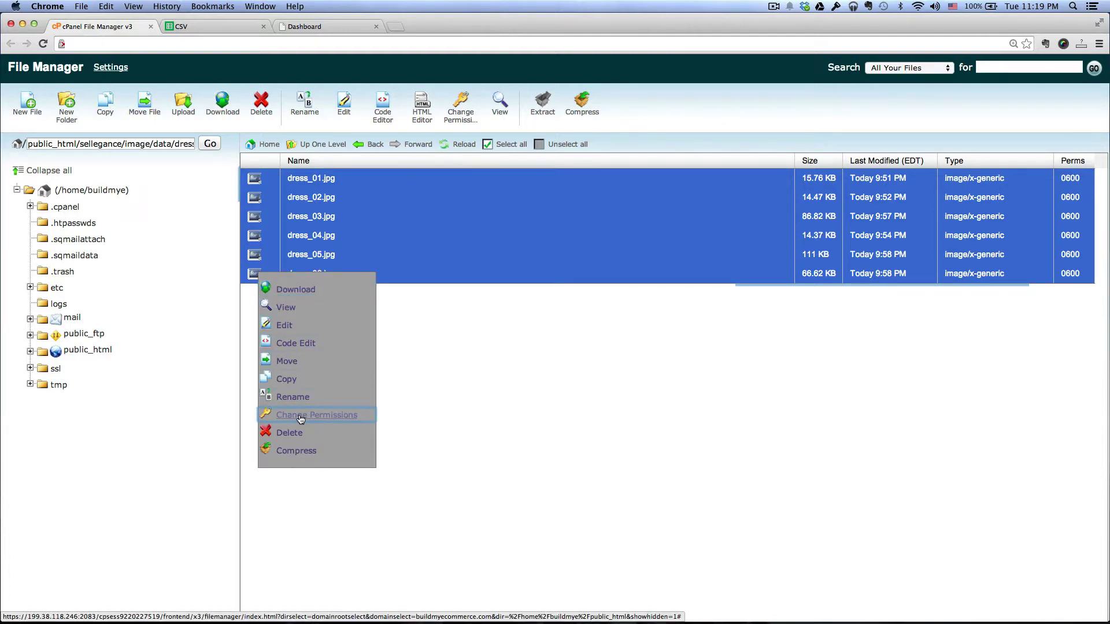
click(473, 375)
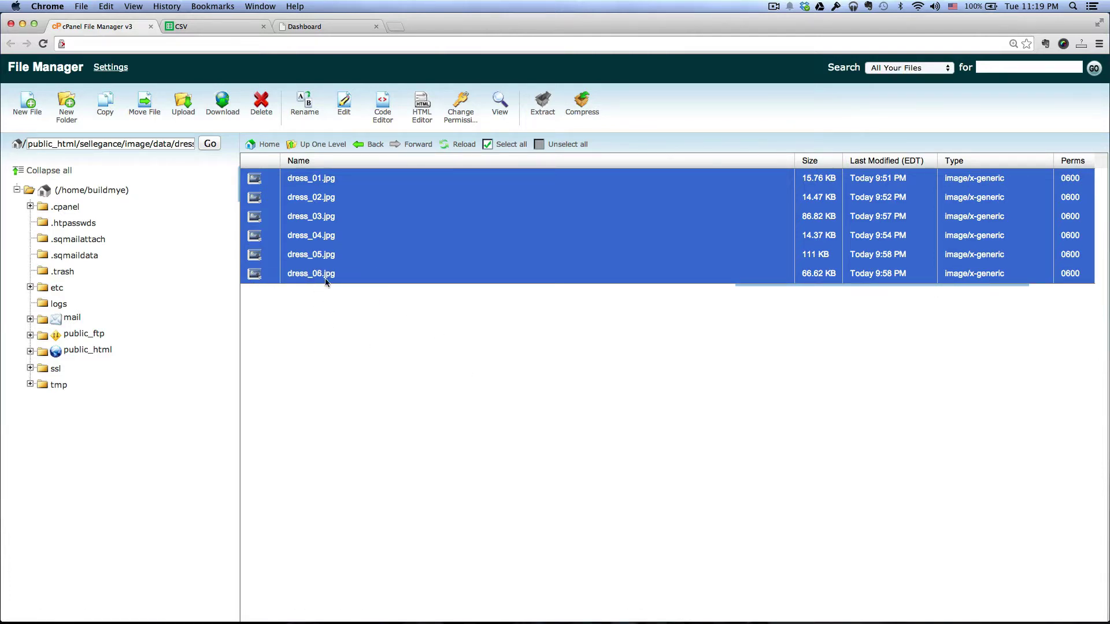
right_click(258, 277)
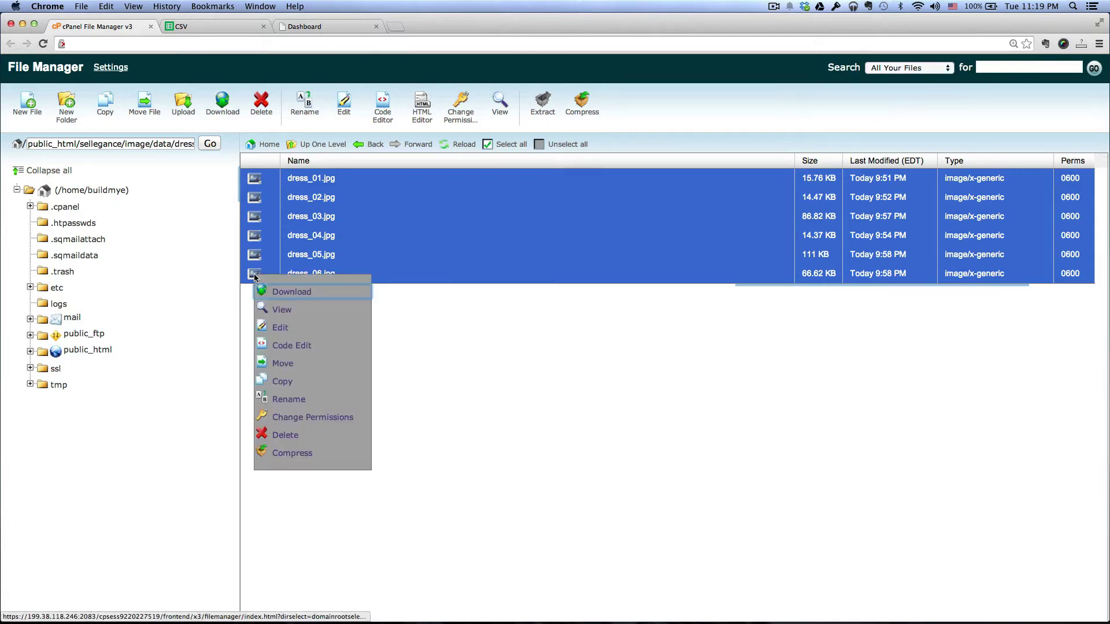
click(308, 417)
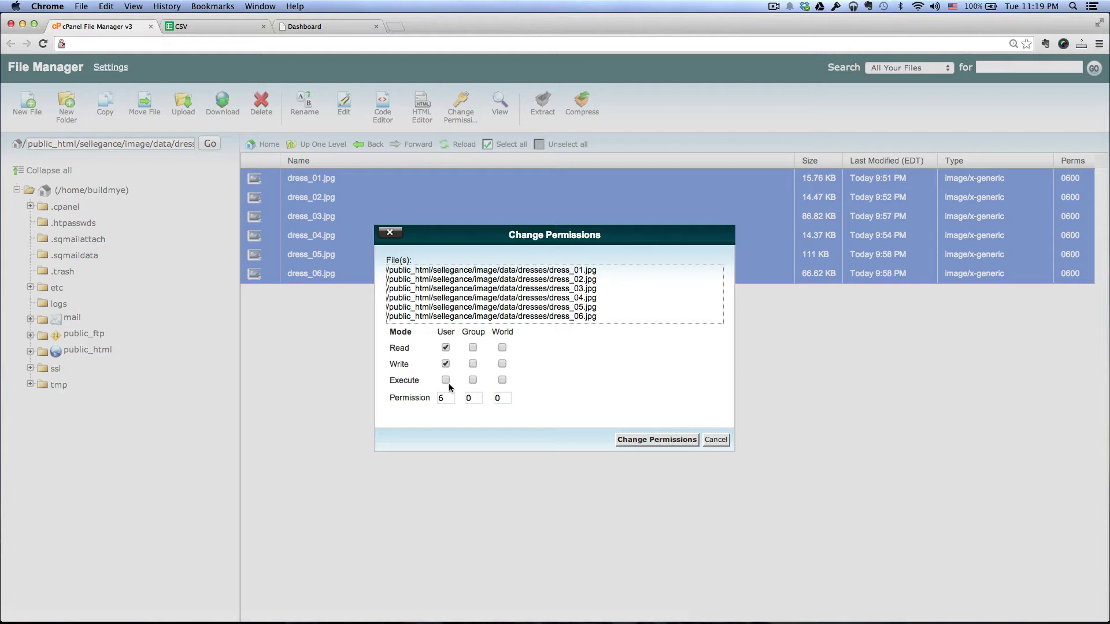
click(472, 347)
click(472, 380)
click(502, 380)
click(502, 347)
click(658, 441)
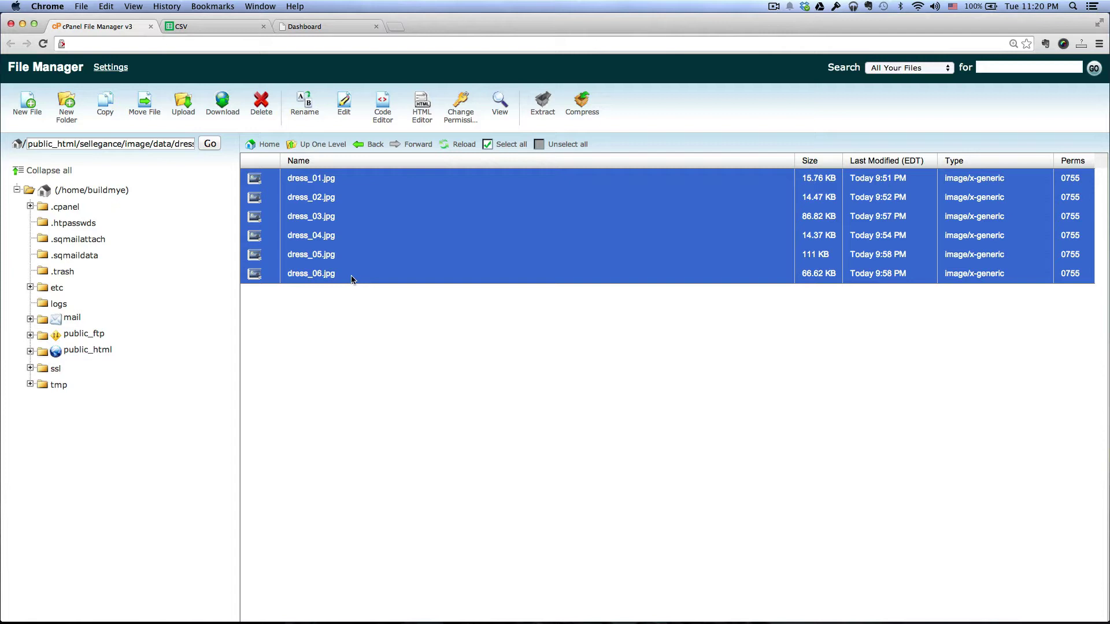
Step: Switch to the CSV product sheet and inspect the empty Main Product Image cells D2 to D7
click(192, 27)
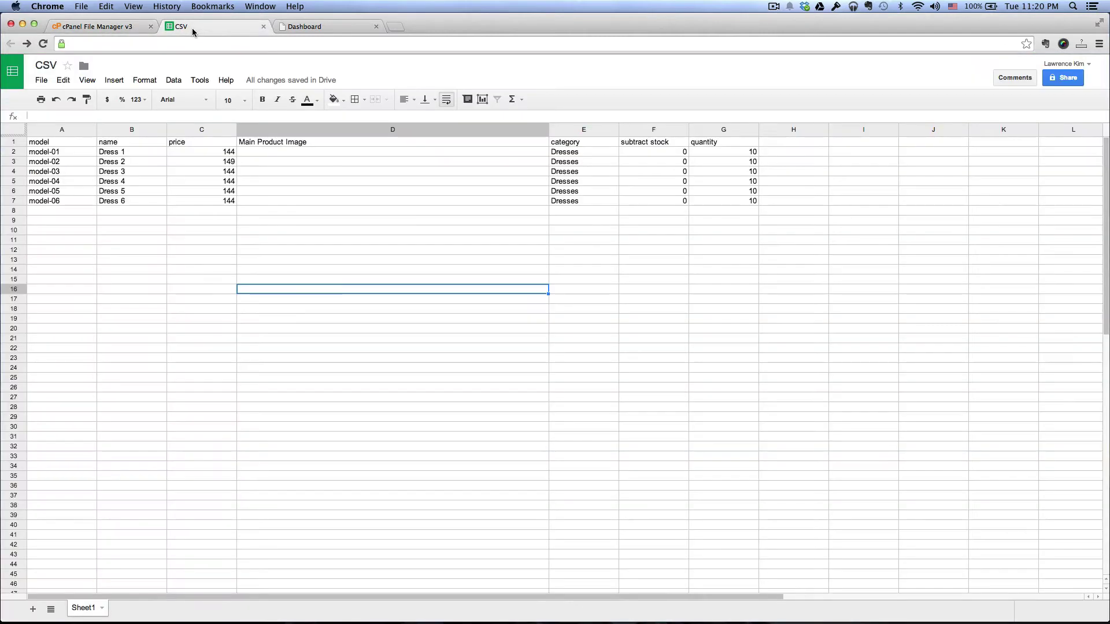
click(196, 259)
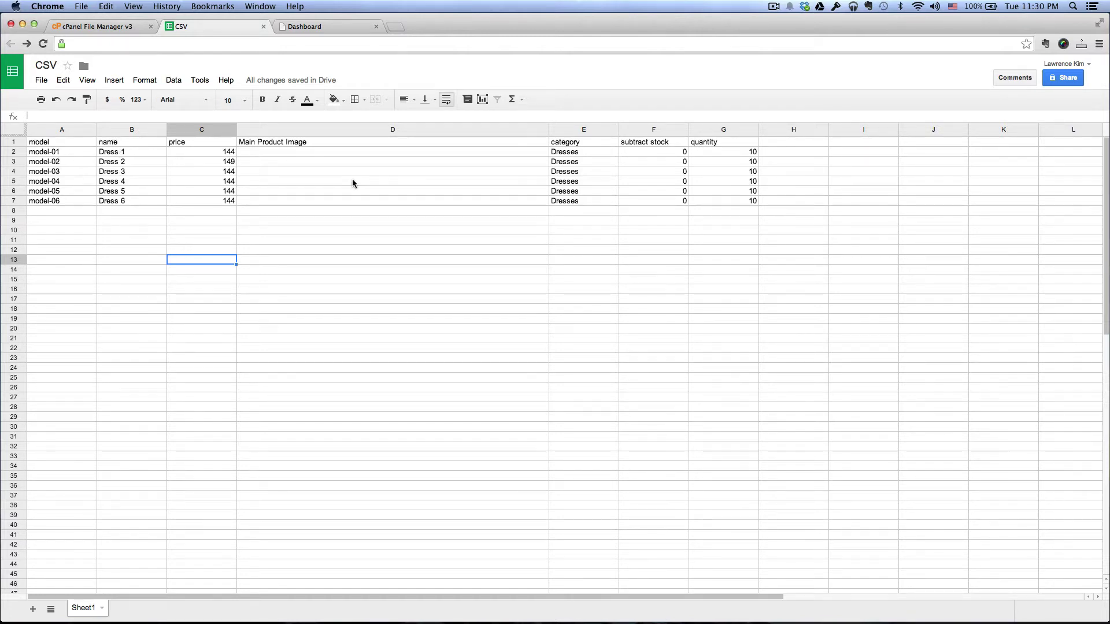
click(311, 152)
drag(313, 197, 312, 200)
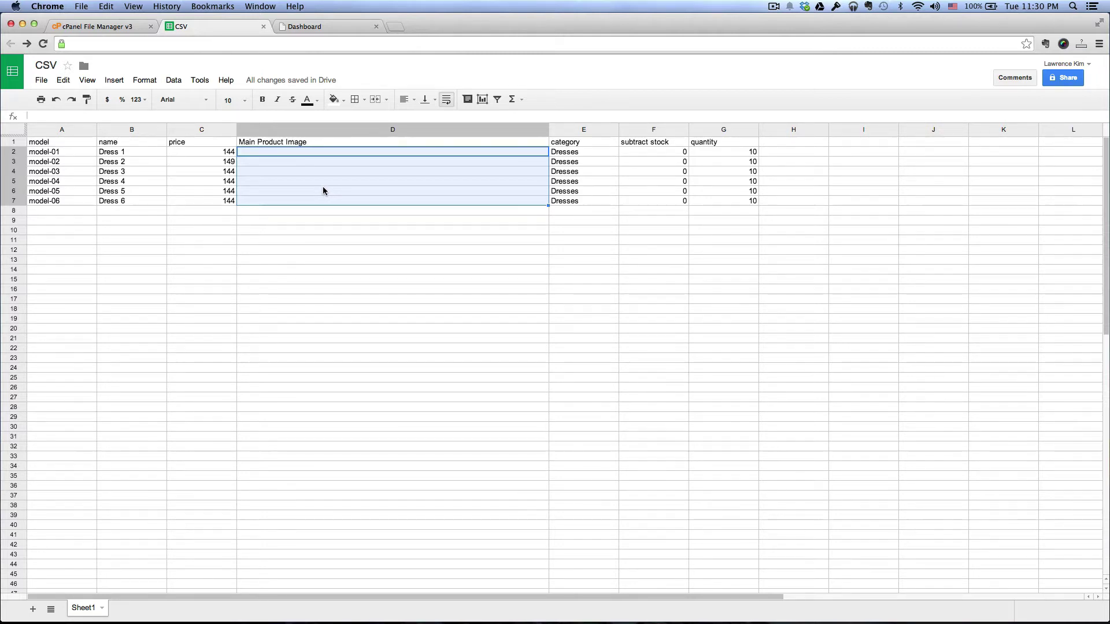
click(362, 152)
click(362, 162)
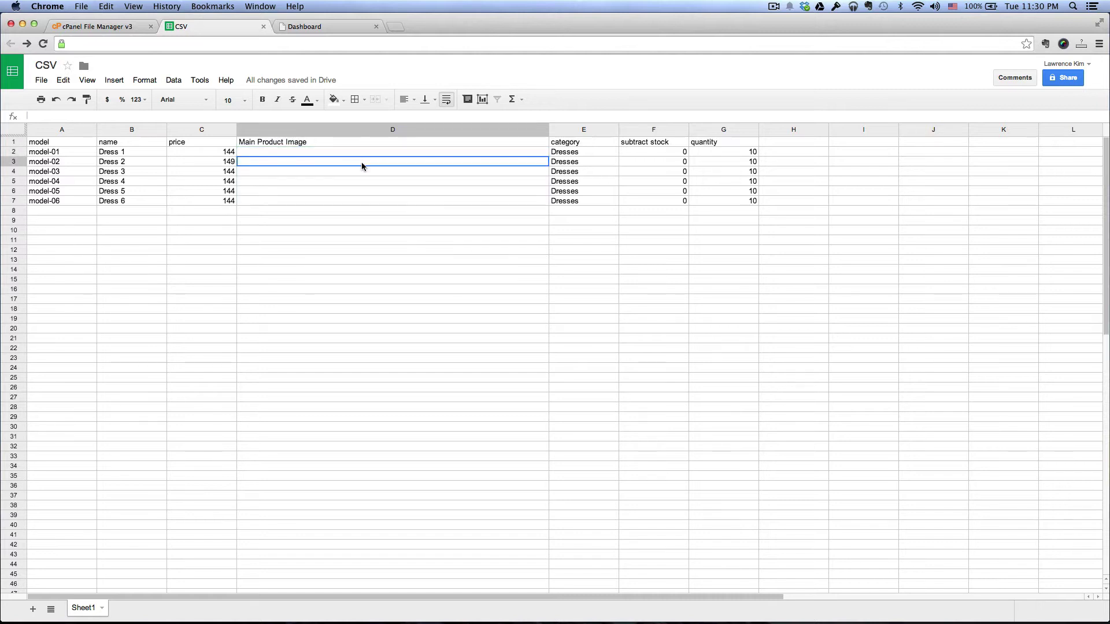
click(361, 181)
click(356, 154)
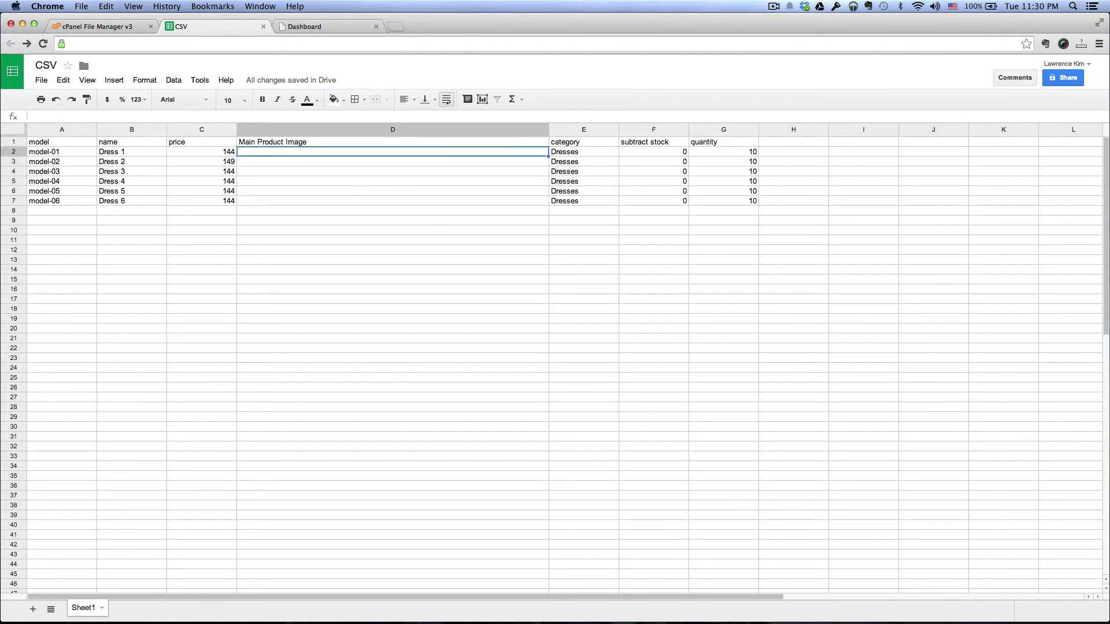
Step: Select dress_01.jpg through dress_06.jpg in the local dresses folder and copy them
key(super+Tab)
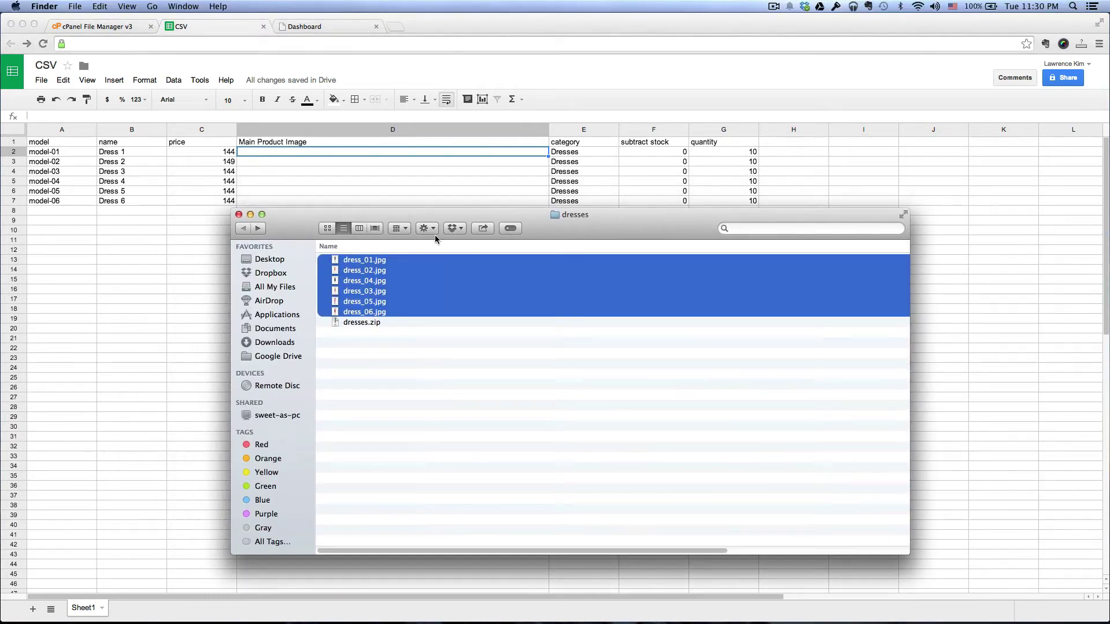
click(474, 428)
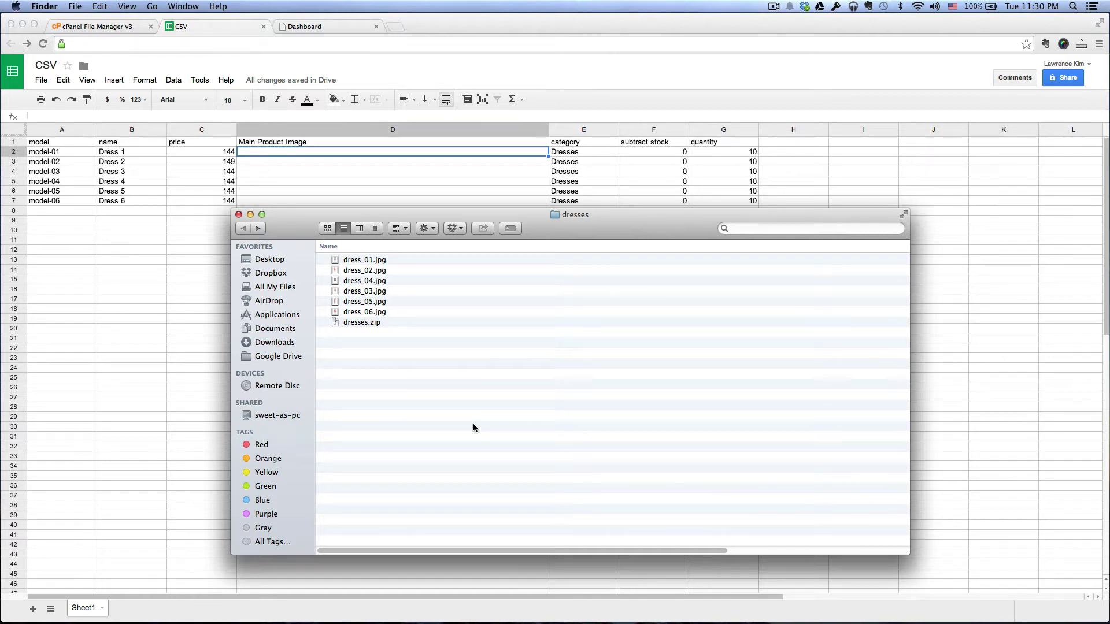
drag(570, 219, 666, 214)
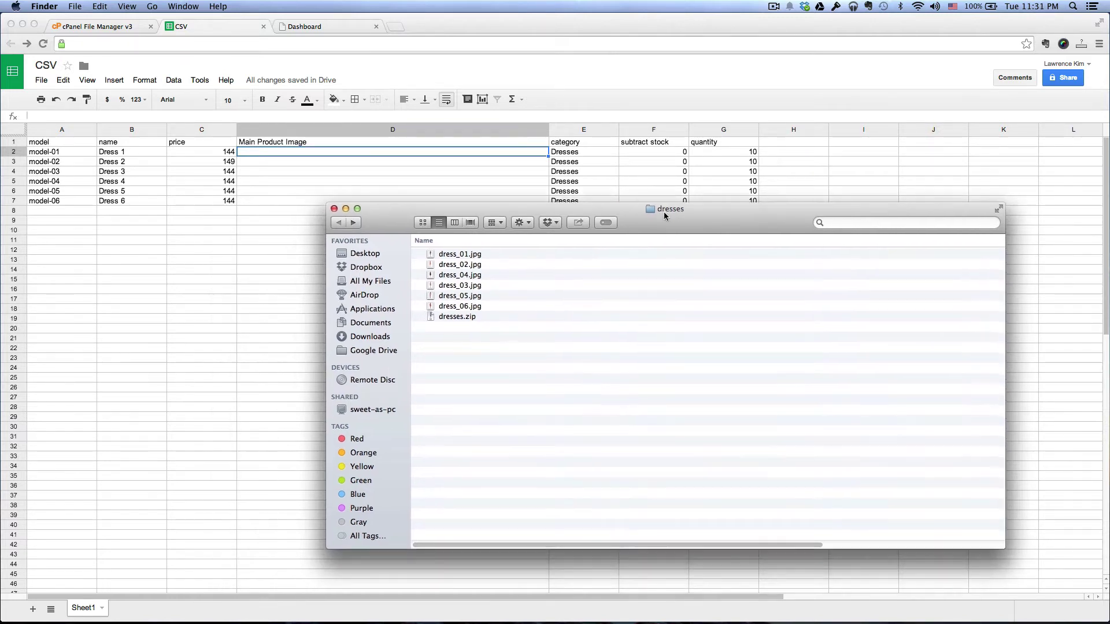
click(468, 255)
shift+click(471, 306)
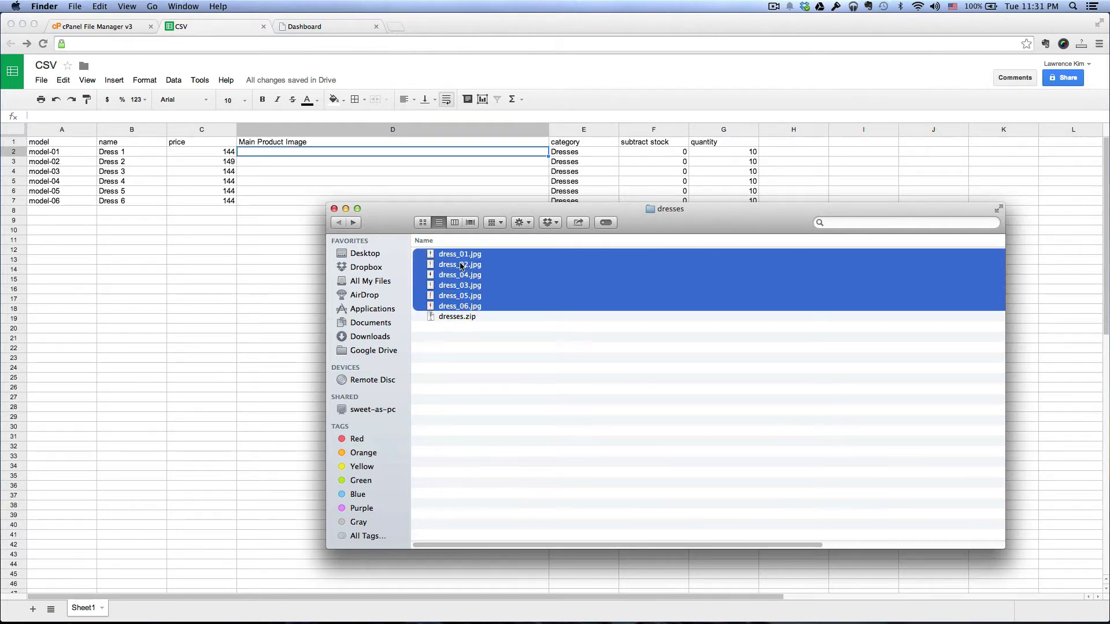
right_click(461, 263)
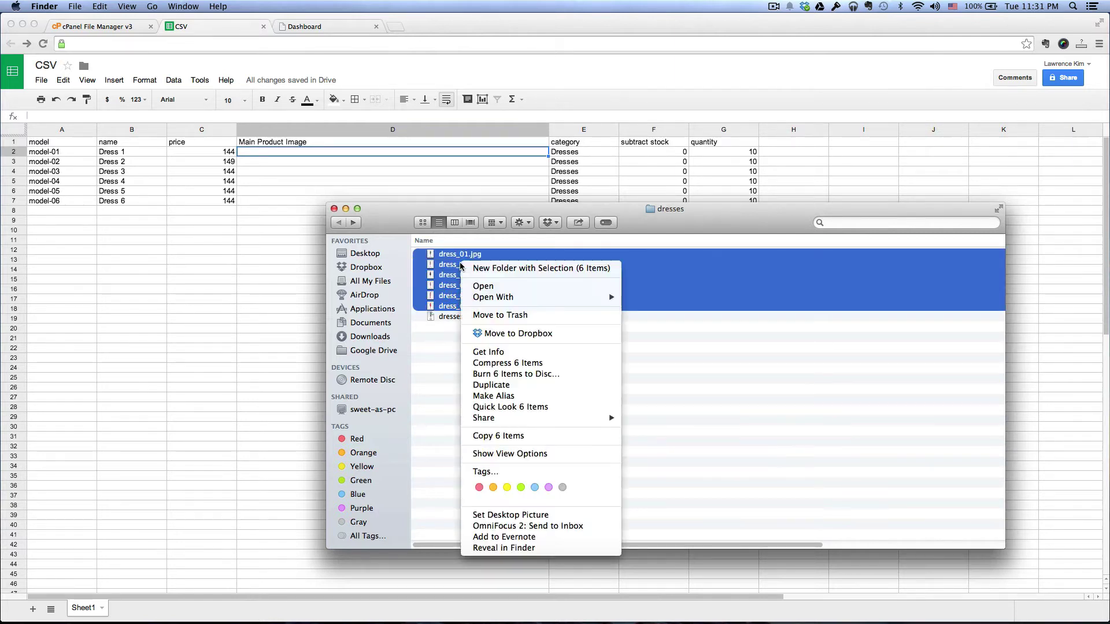
click(499, 437)
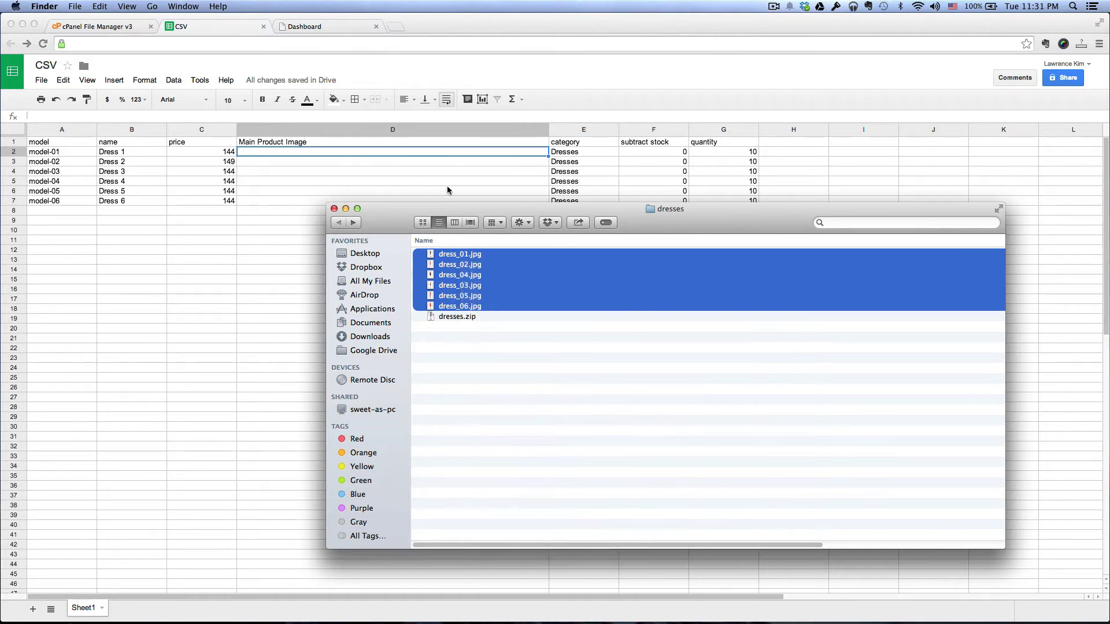
drag(382, 212, 1109, 215)
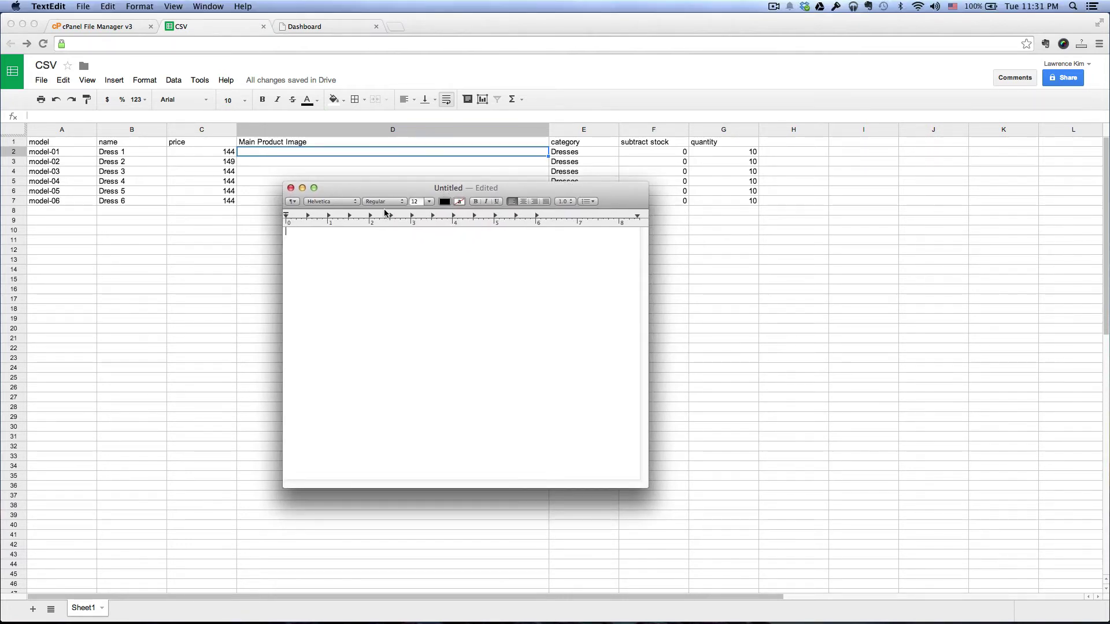
Step: Paste the six image filenames into TextEdit as plain text and copy them again
click(106, 8)
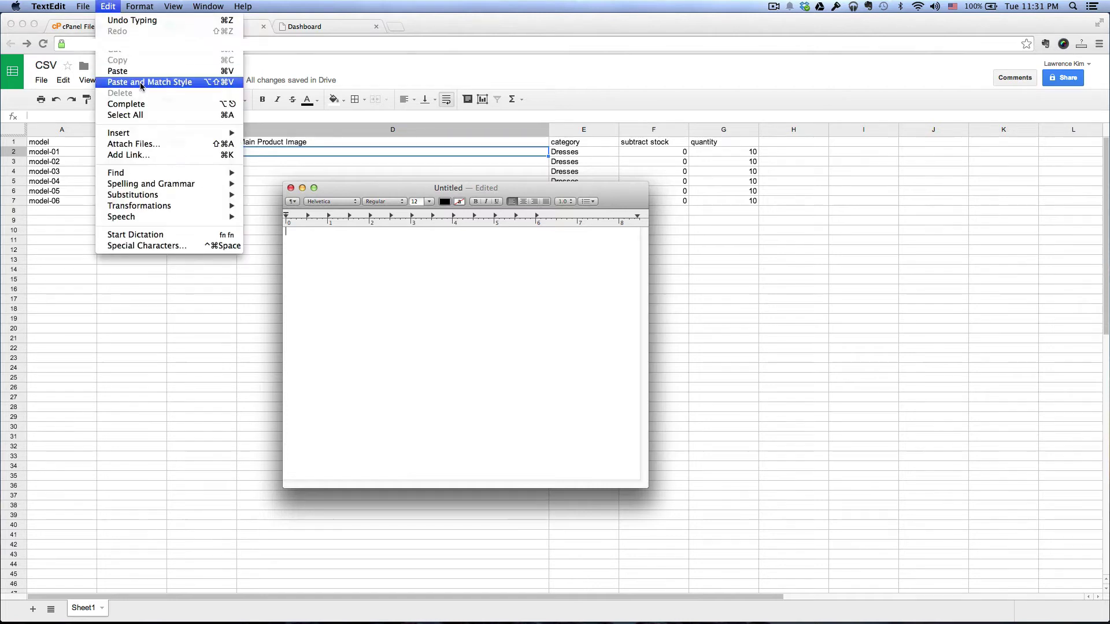
click(169, 83)
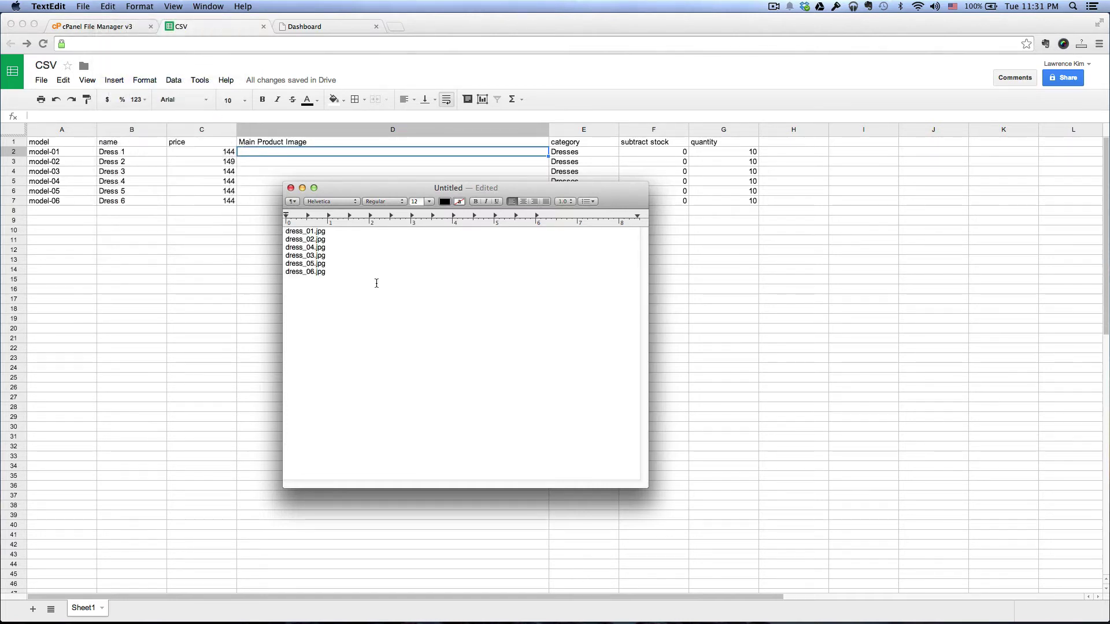
drag(327, 271, 279, 225)
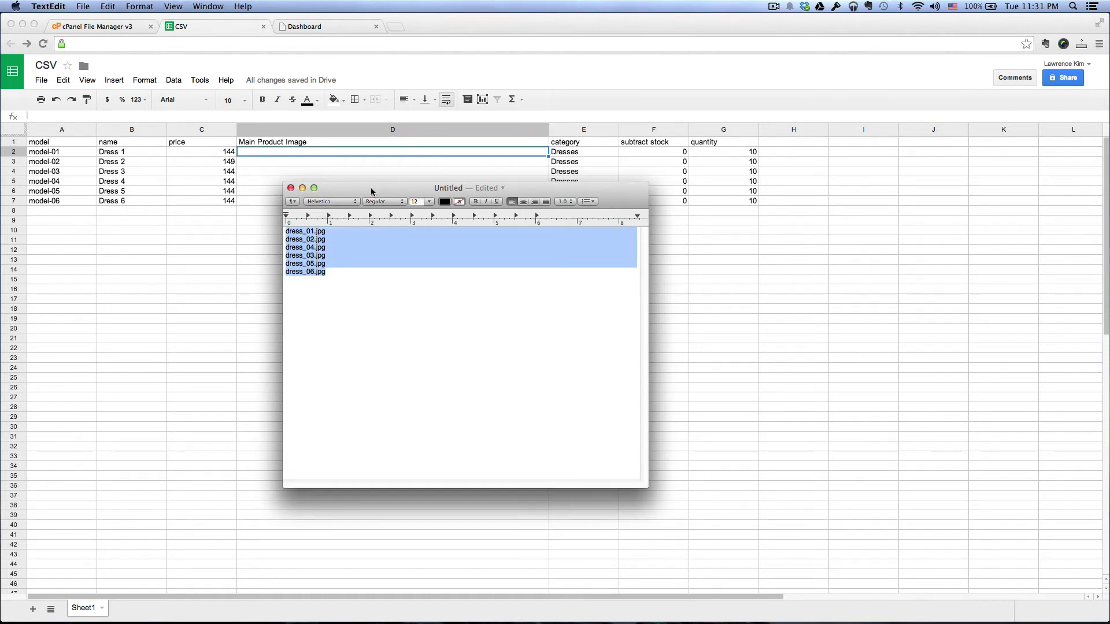
key(super+m)
Step: Paste the six dress filenames into Main Product Image cells D2 to D7 and check them
click(332, 160)
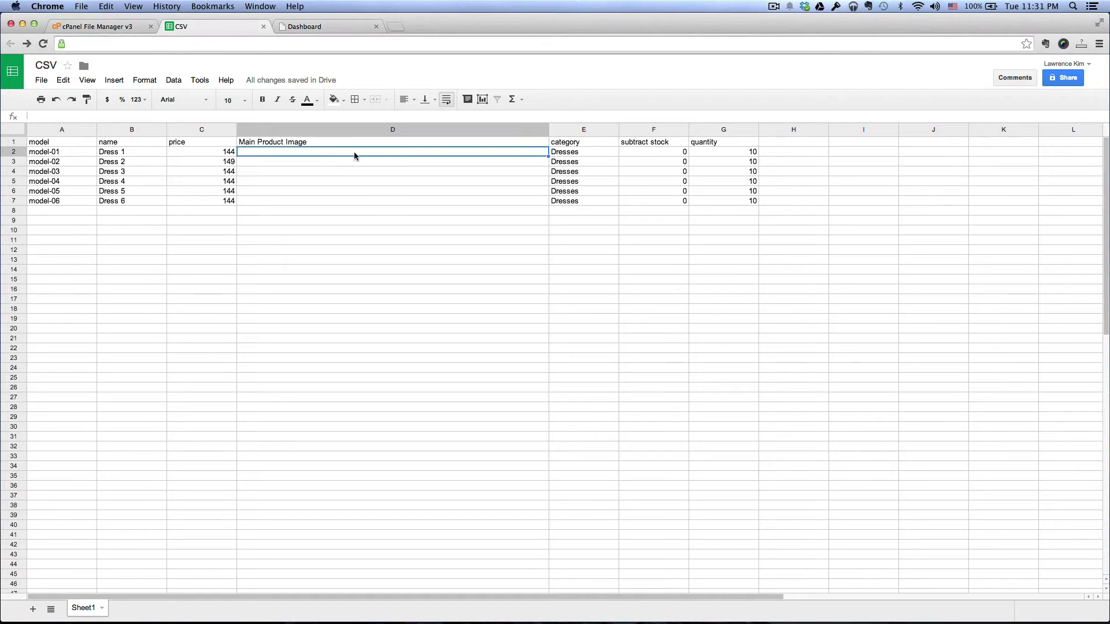
key(super+v)
click(362, 260)
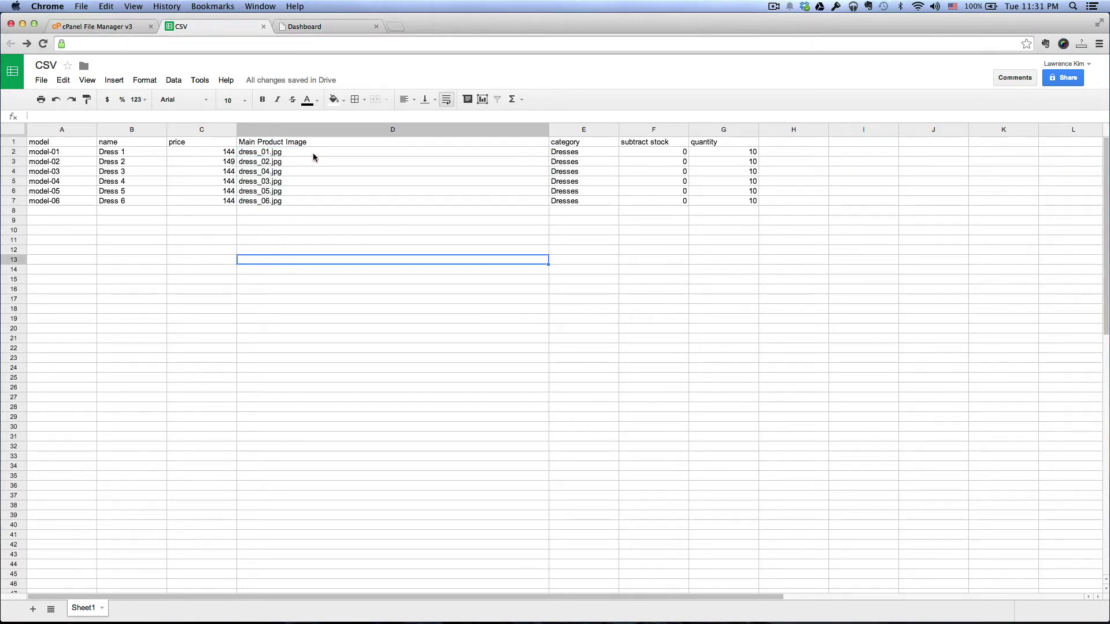
click(314, 153)
click(316, 203)
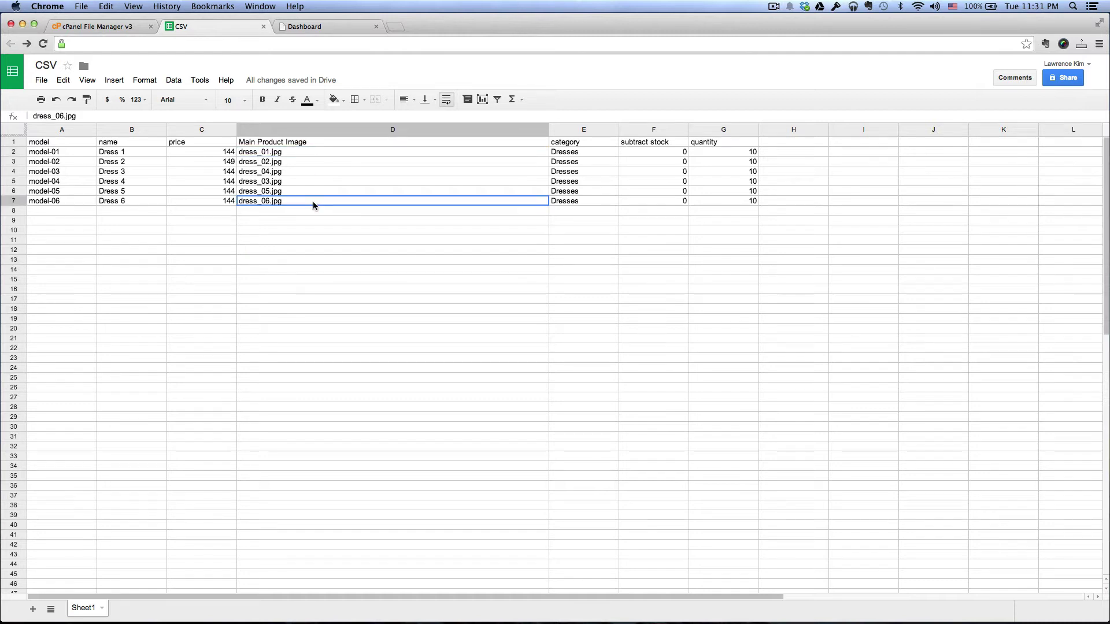
click(335, 264)
click(335, 154)
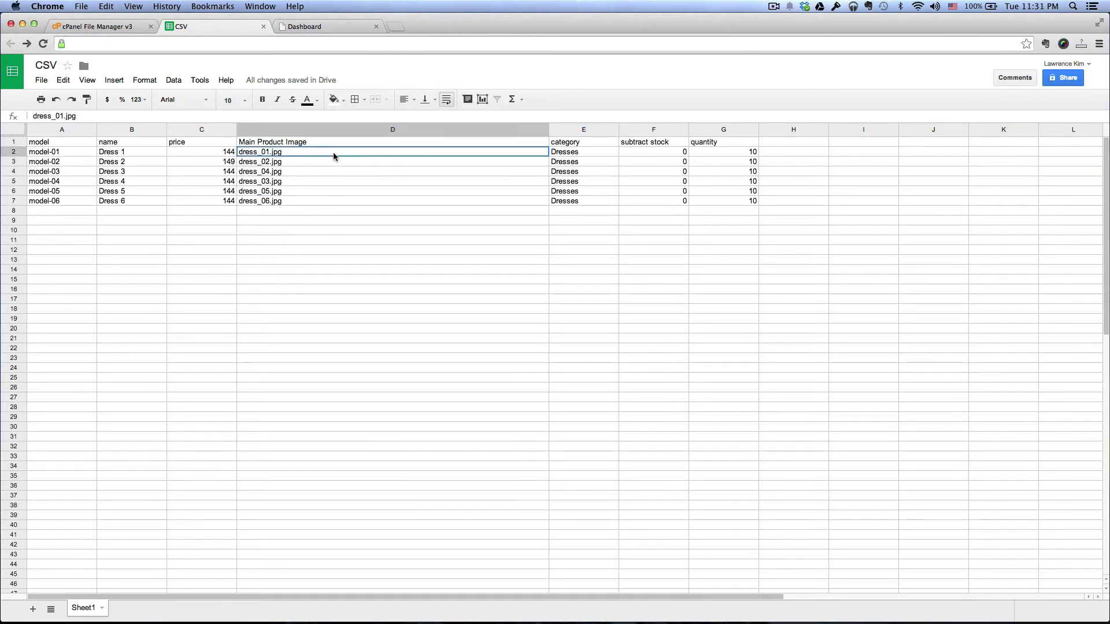
Step: Download the current sheet as a comma-separated values file, CSV - Sheet1.csv
click(43, 80)
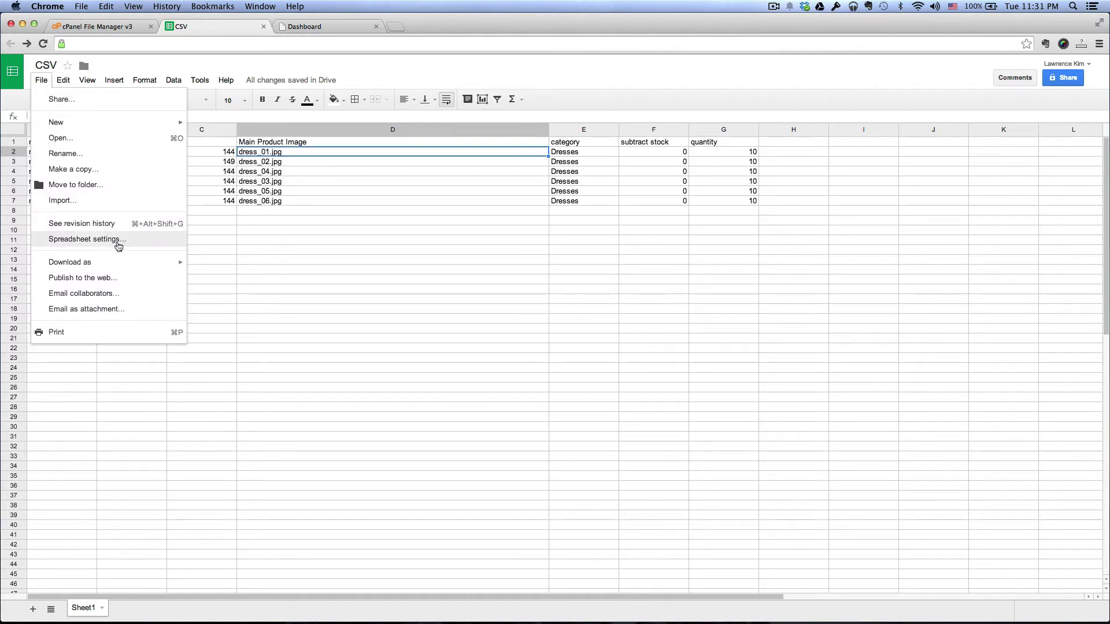
mouse_move(95, 266)
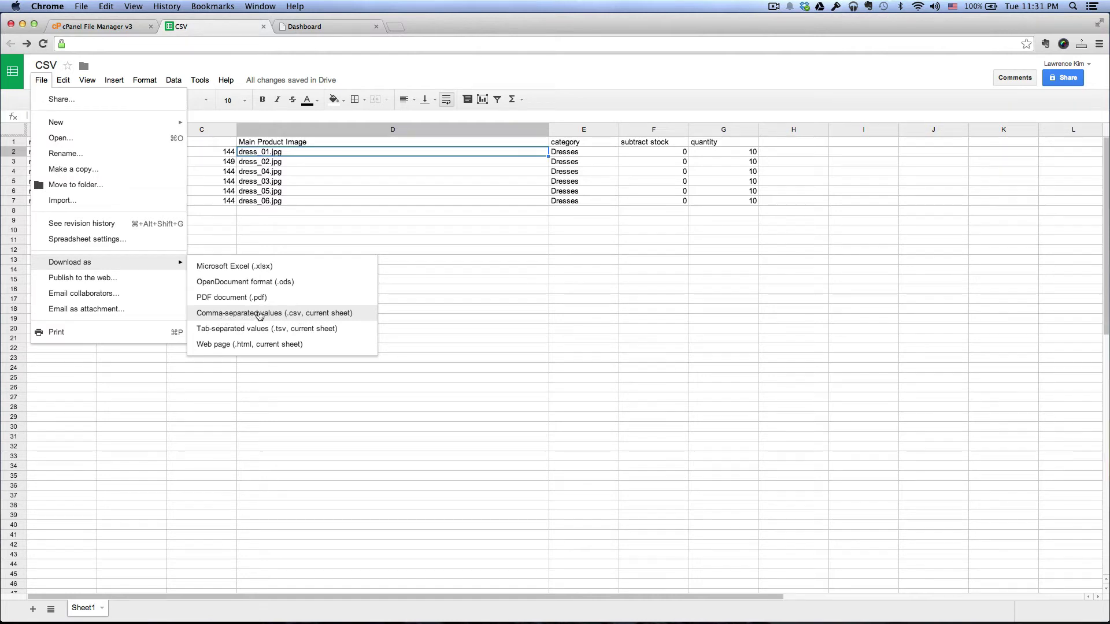
click(263, 315)
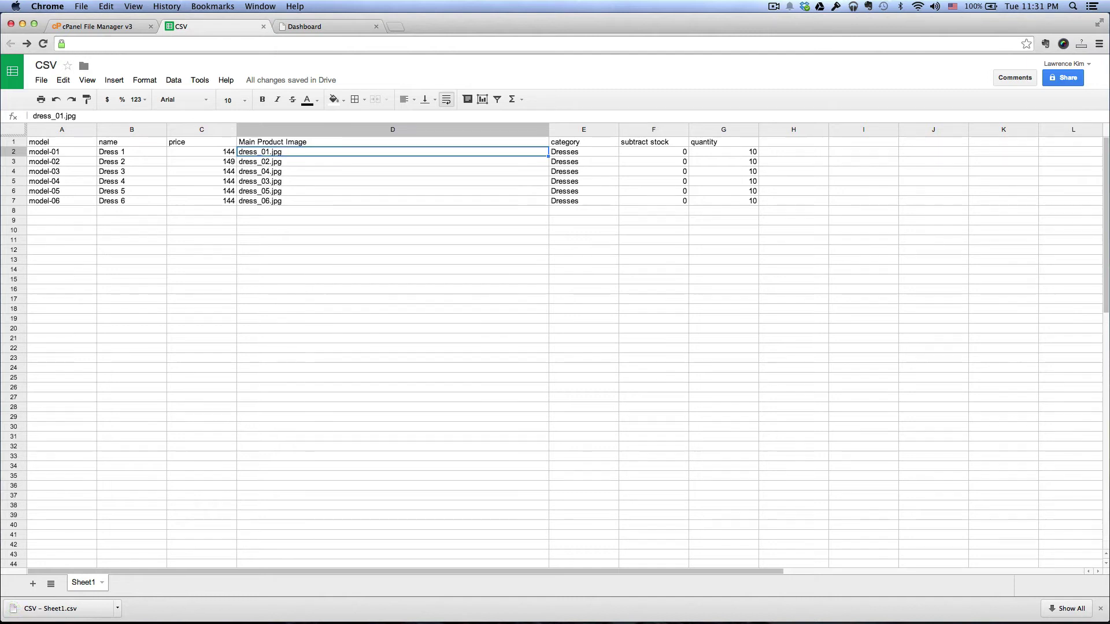
Step: Open OpenCart's CSV Product Import page and set the field delimiter to comma
click(304, 27)
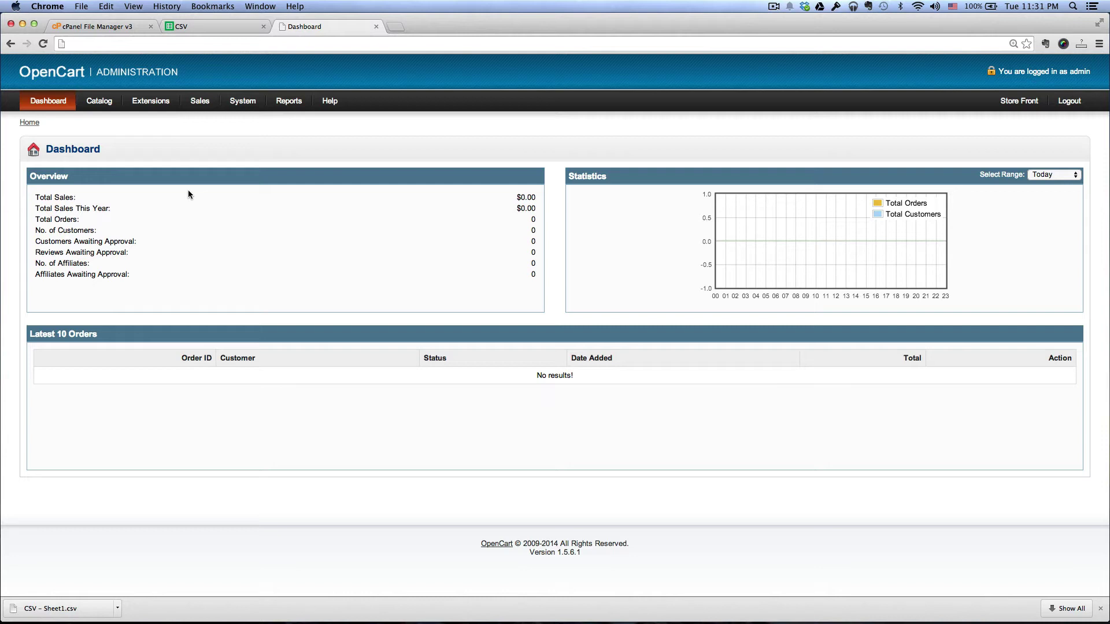
mouse_move(230, 103)
click(257, 233)
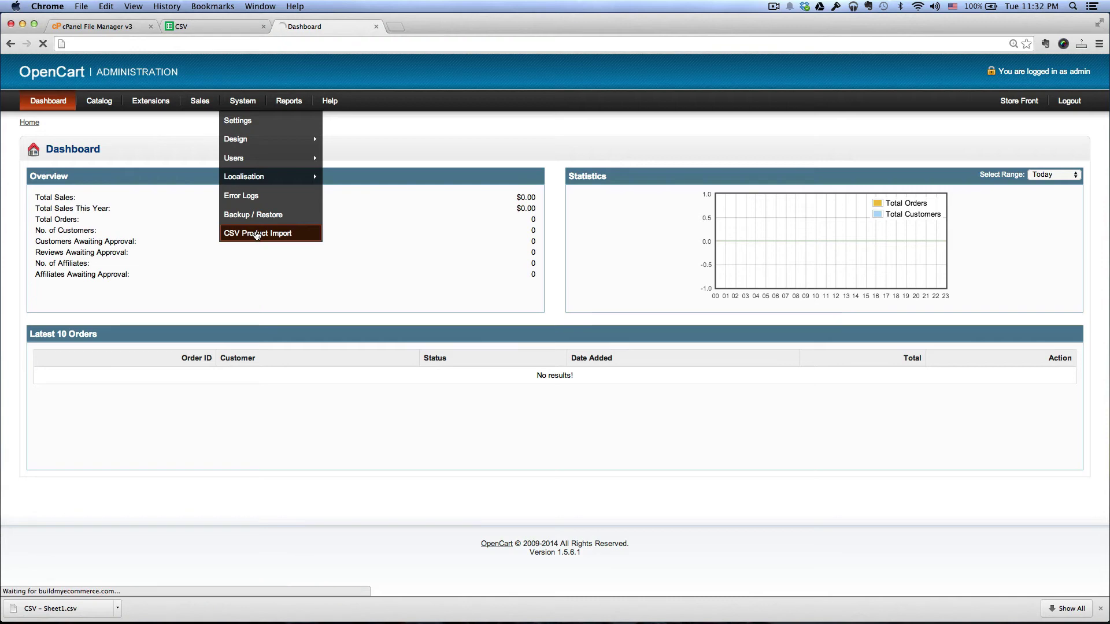
scroll(248, 222, down, 2)
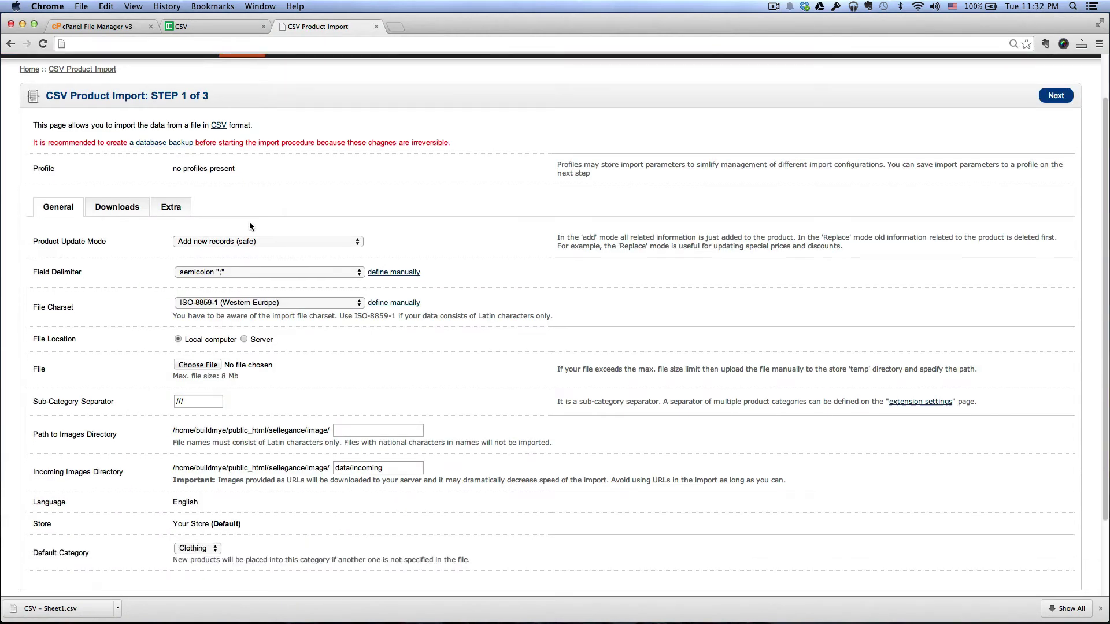
scroll(165, 234, down, 2)
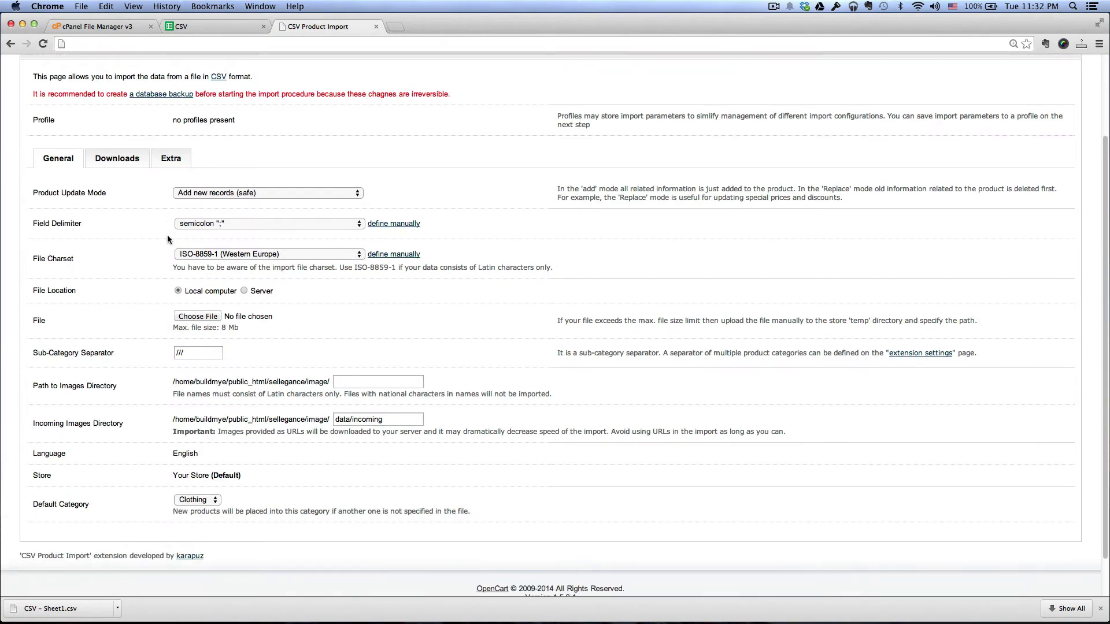
click(217, 225)
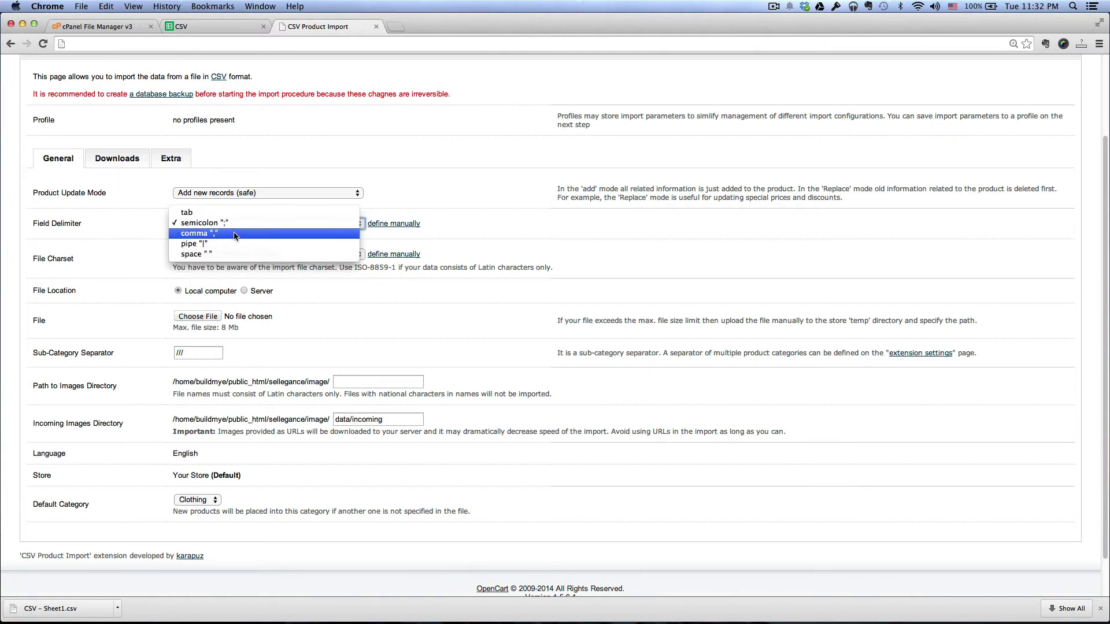
click(234, 233)
Step: Enter data/dresses as the Path to Images Directory, then return to cPanel File Manager
scroll(146, 272, down, 2)
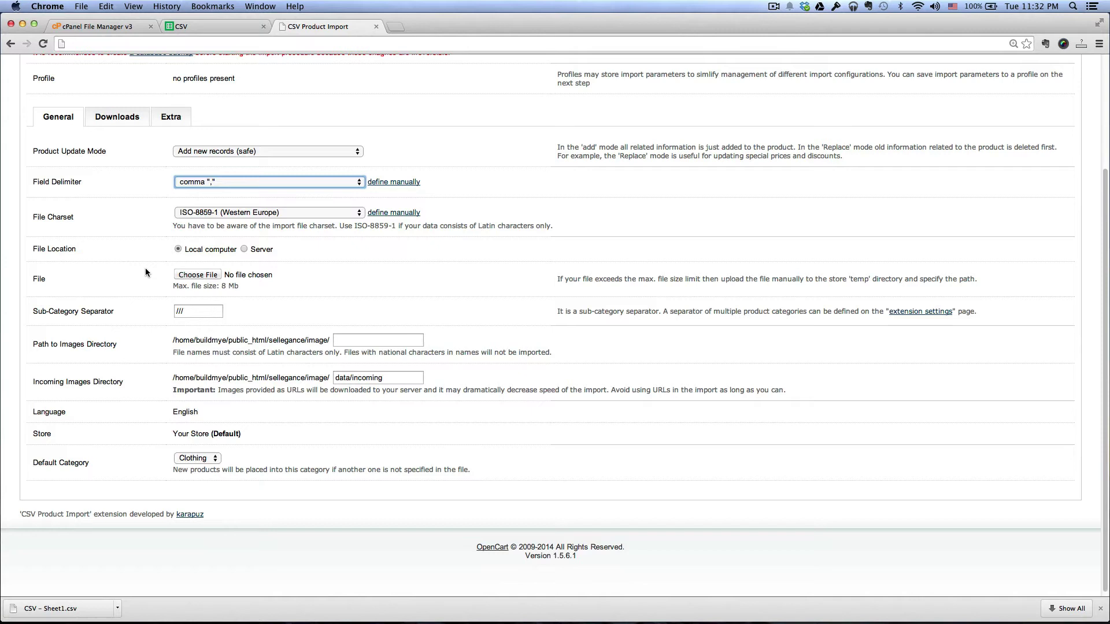
click(369, 337)
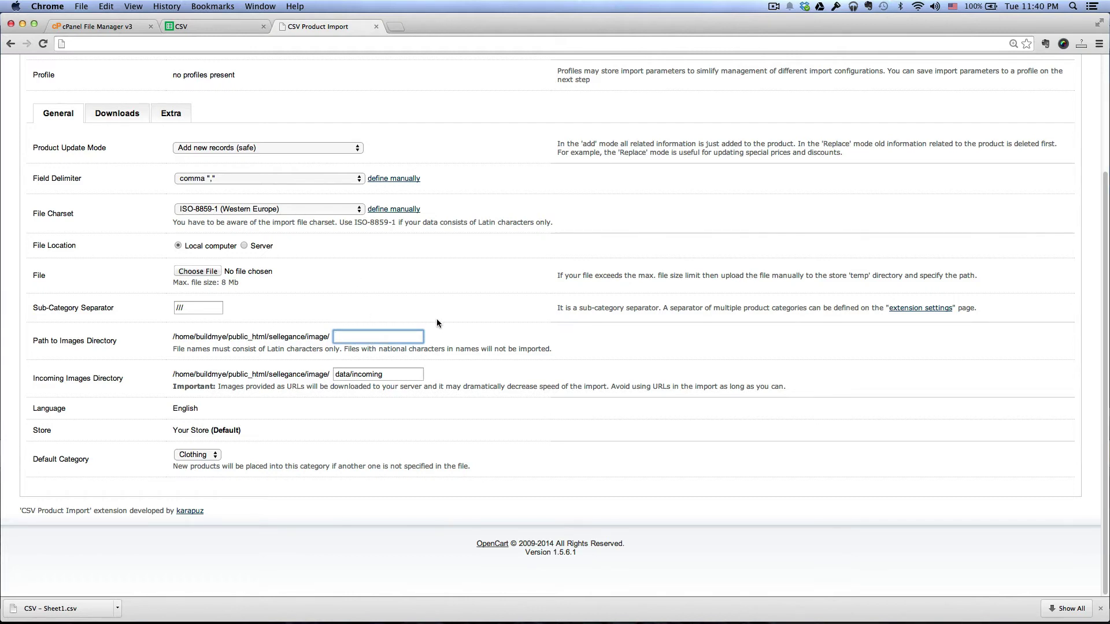
text(data/dress)
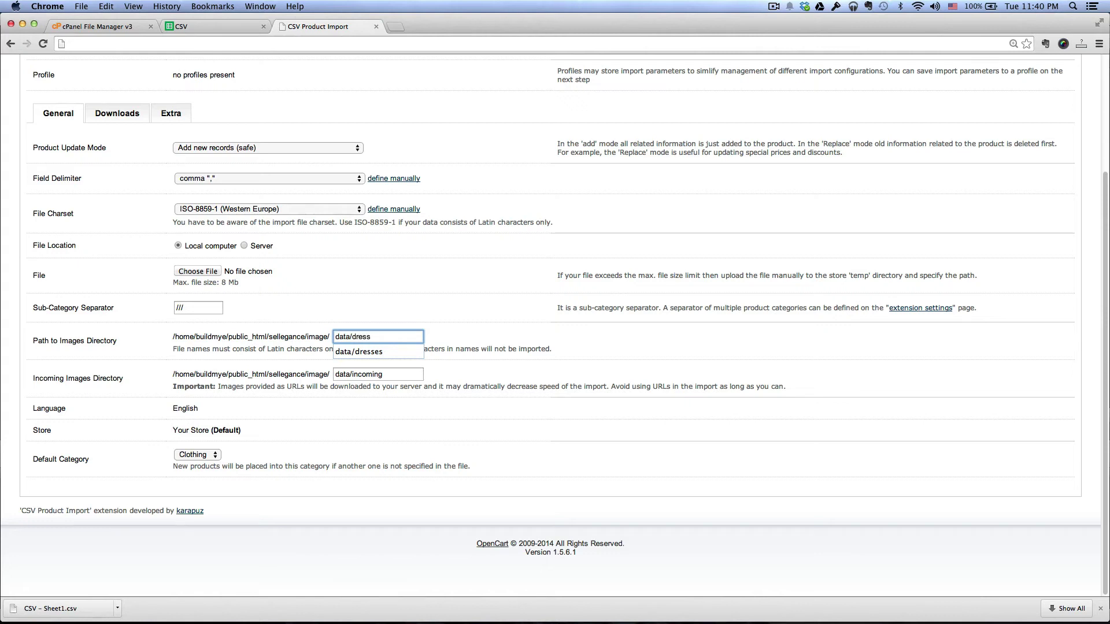
text(es)
click(395, 321)
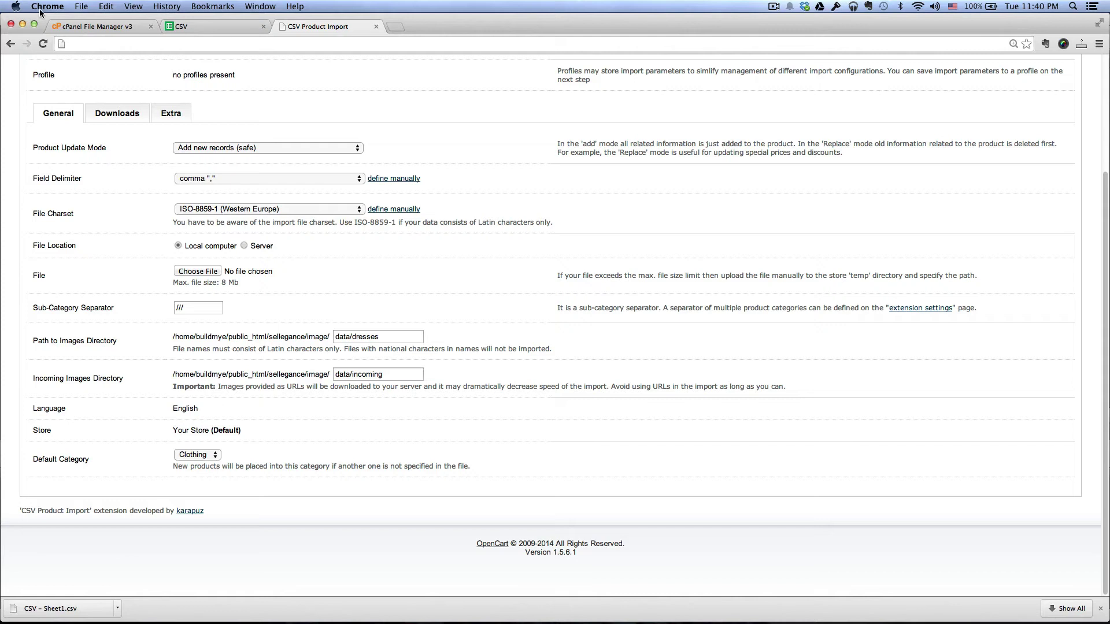
click(91, 26)
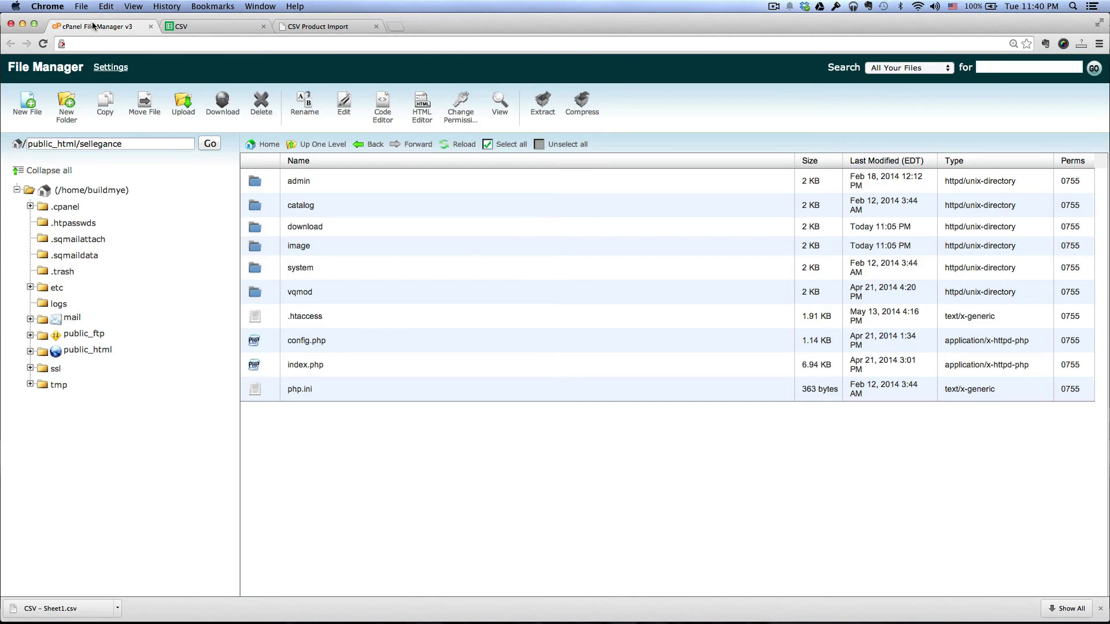
Step: Check that image/data/dresses holds the six dress JPGs, then return to the CSV Product Import page
double_click(256, 247)
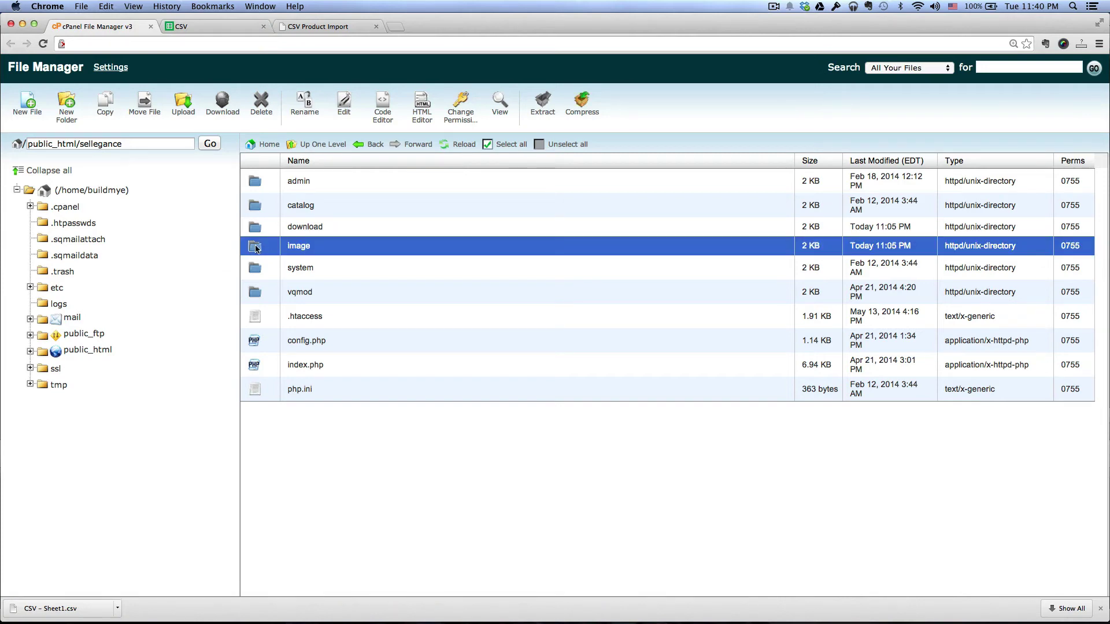
double_click(258, 199)
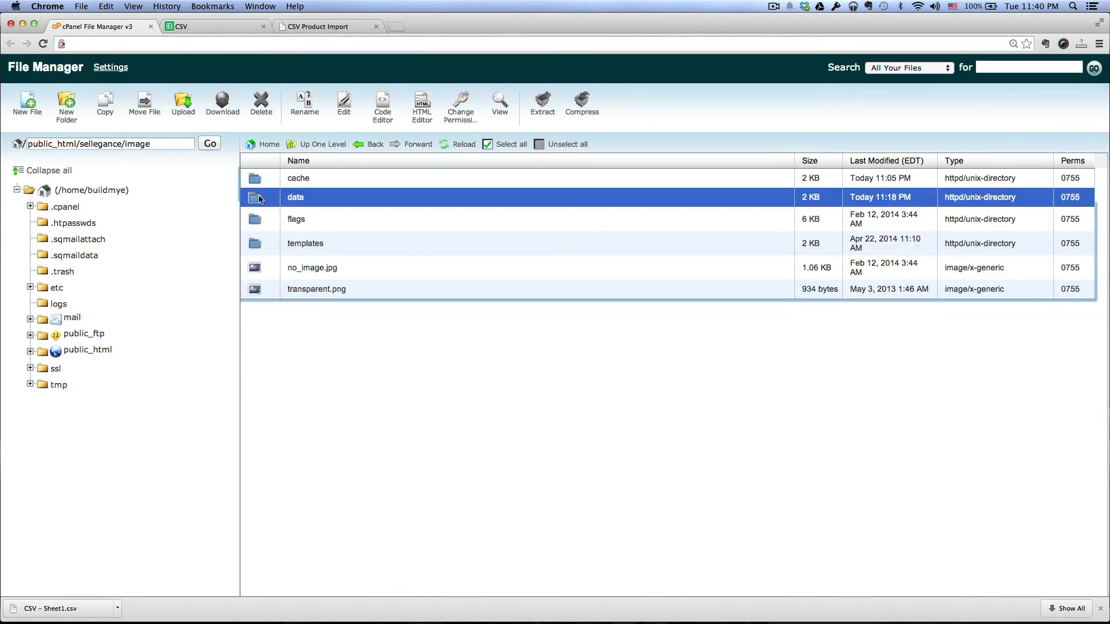
double_click(258, 197)
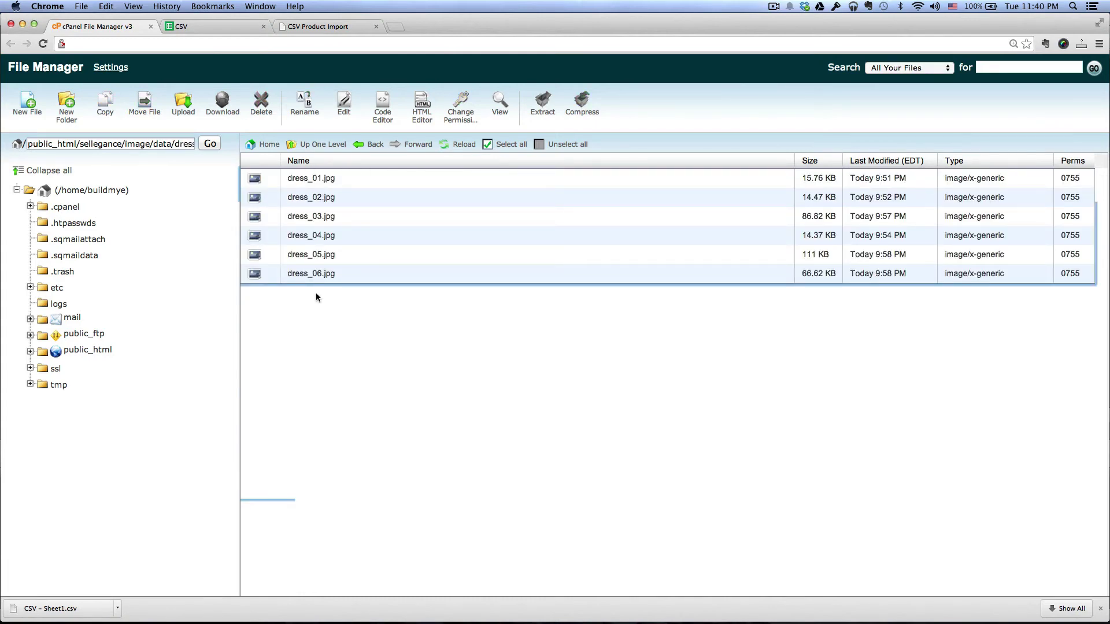
click(317, 27)
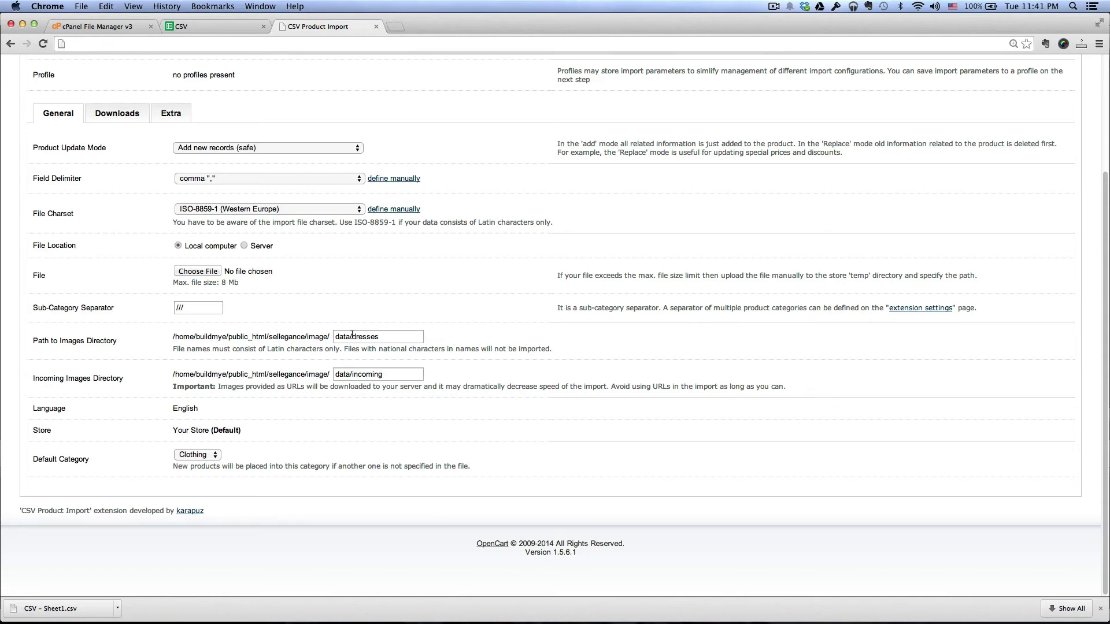
Step: Leave the images path unchanged and set the default category to Dresses
triple_click(388, 336)
click(307, 335)
click(195, 456)
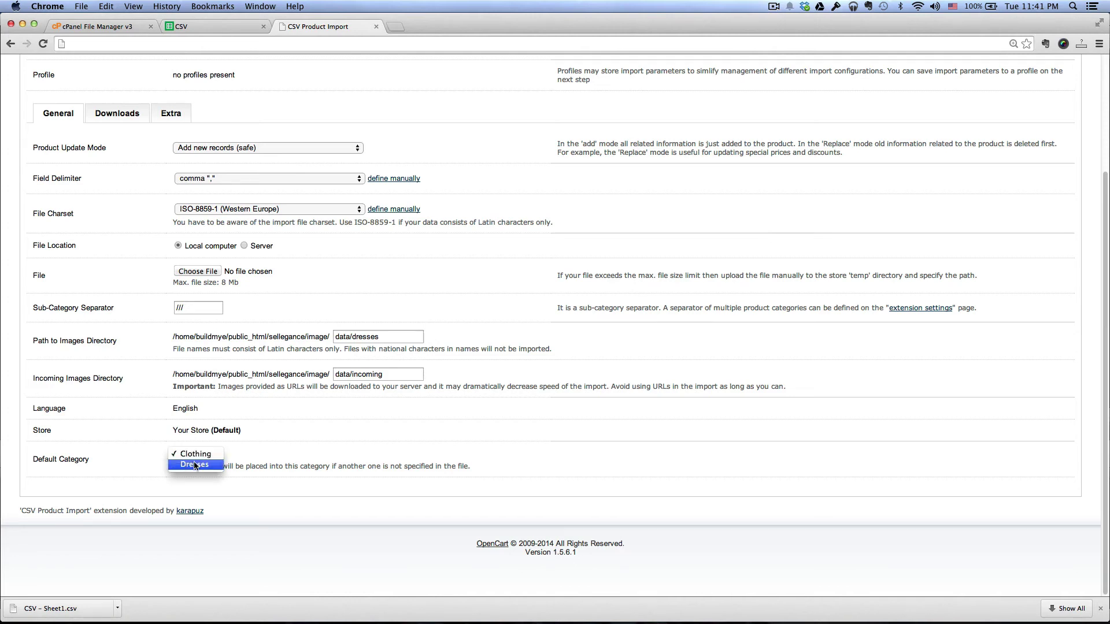
click(196, 465)
Step: Attach CSV – Sheet1.csv from the Downloads folder as the import file
scroll(252, 461, up, 3)
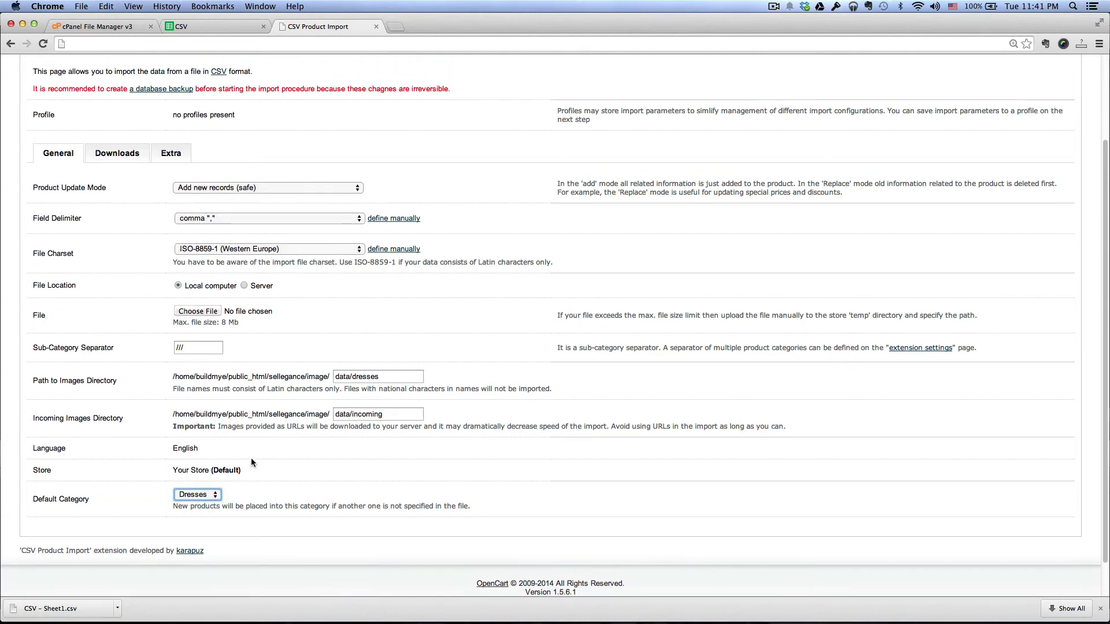
click(198, 327)
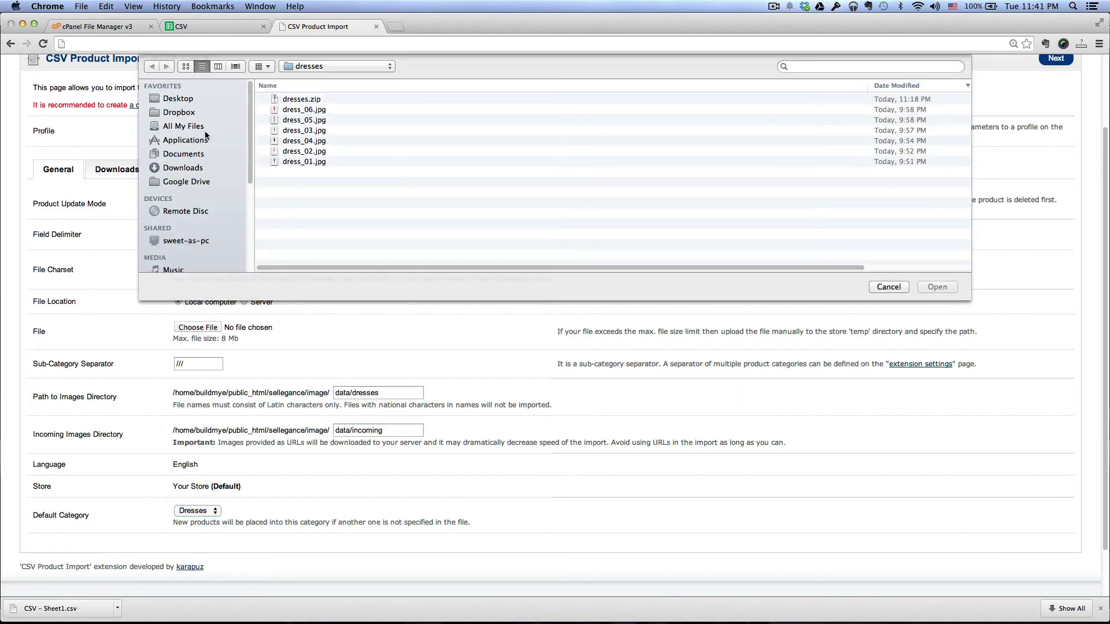
click(184, 168)
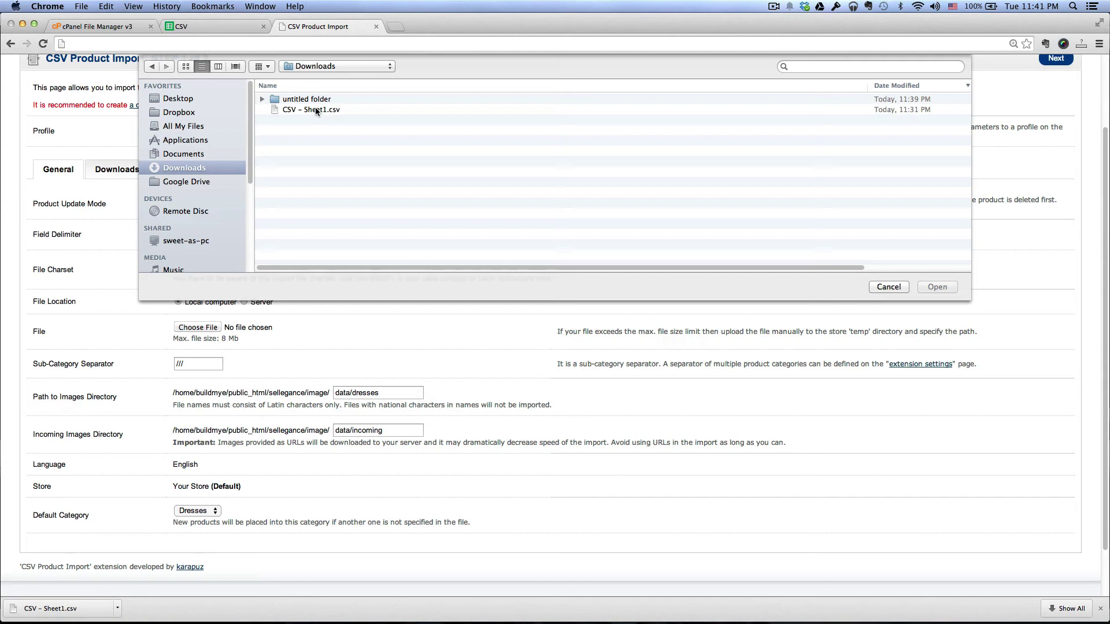
click(316, 110)
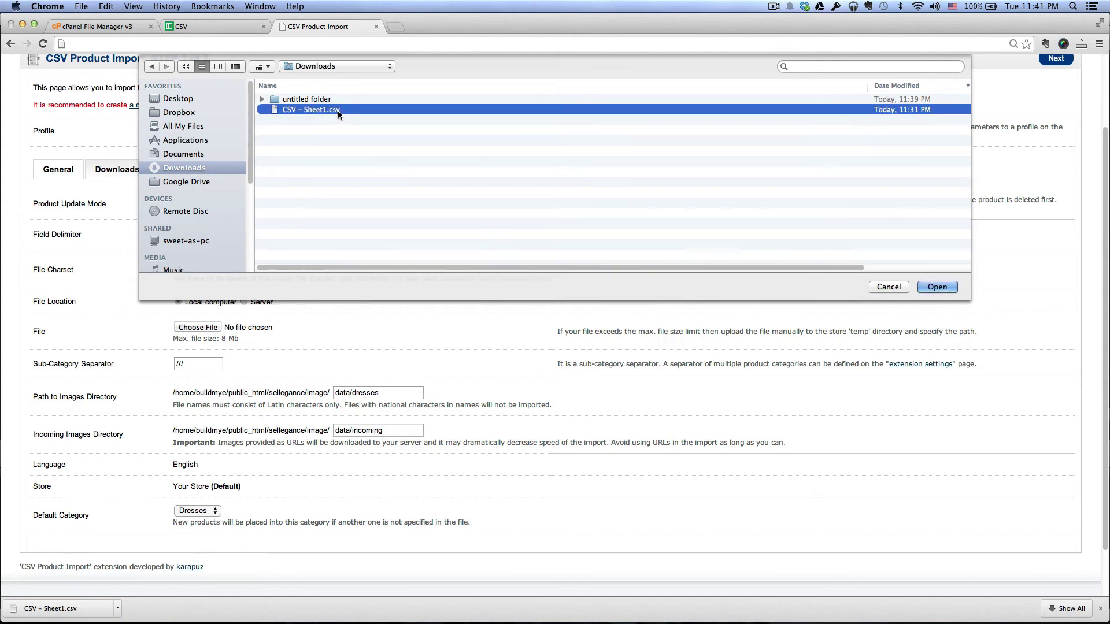
click(929, 289)
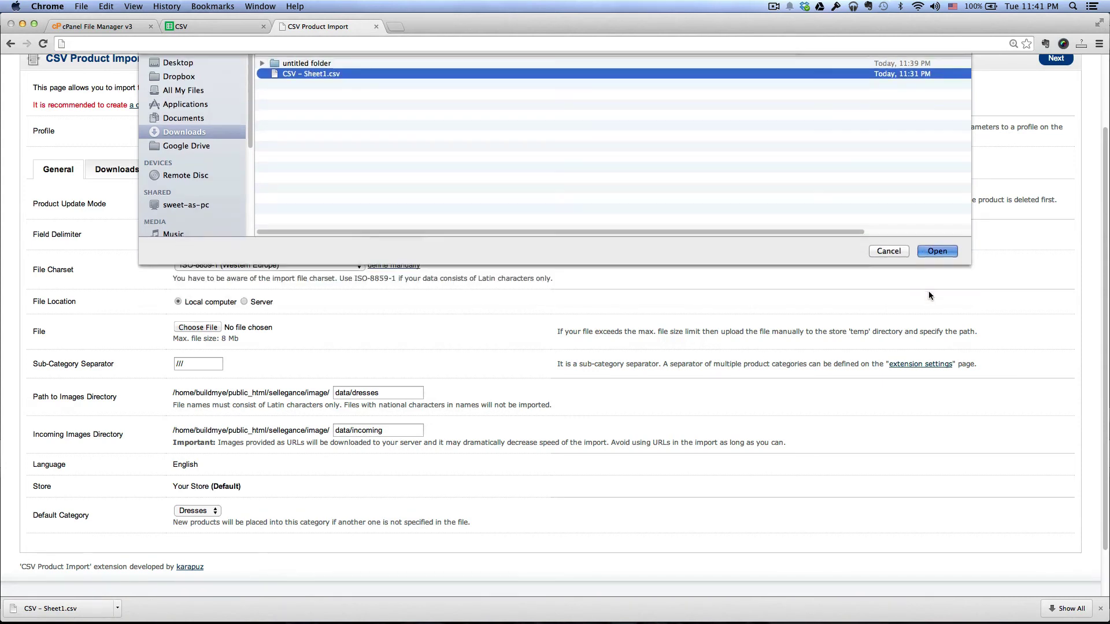
scroll(848, 275, up, 3)
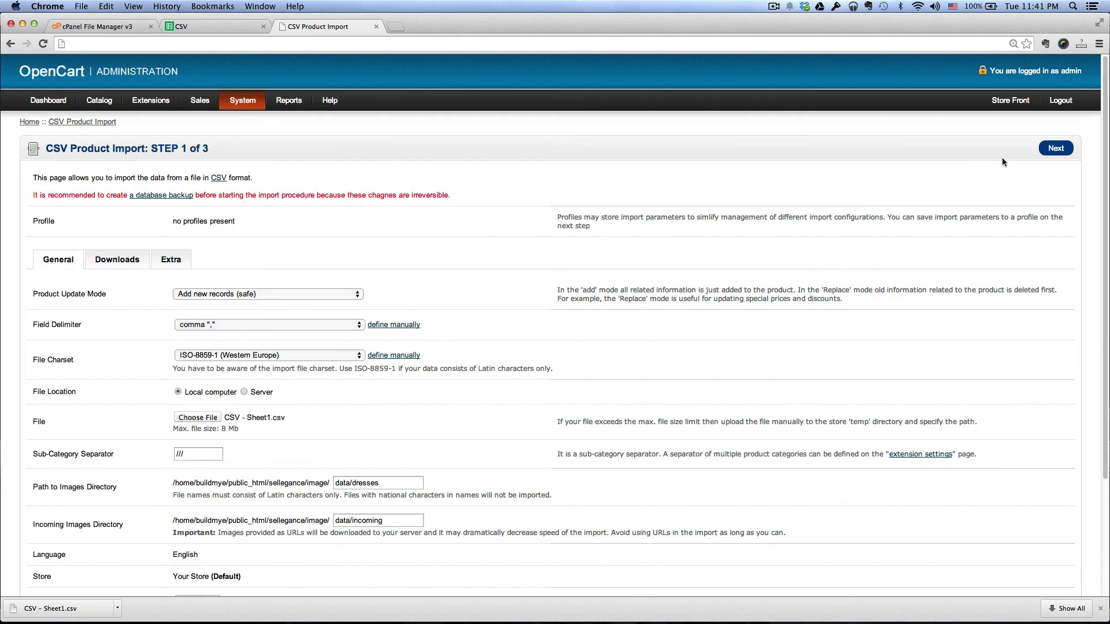
Step: Step through the field matching and run the import, creating 6 products from 7 lines
click(1064, 149)
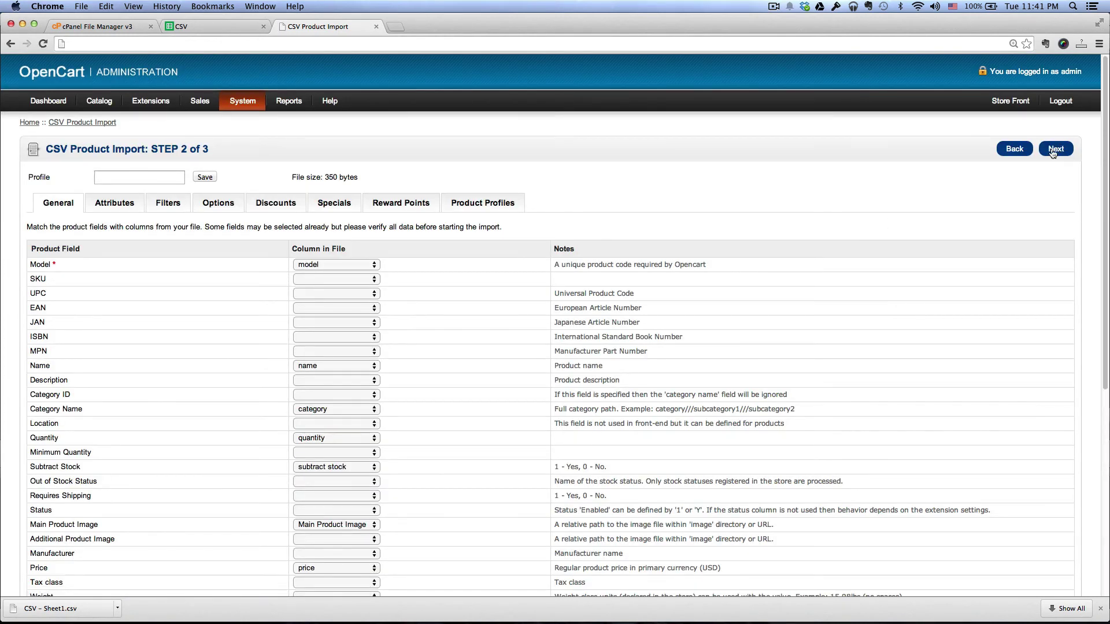
click(1062, 151)
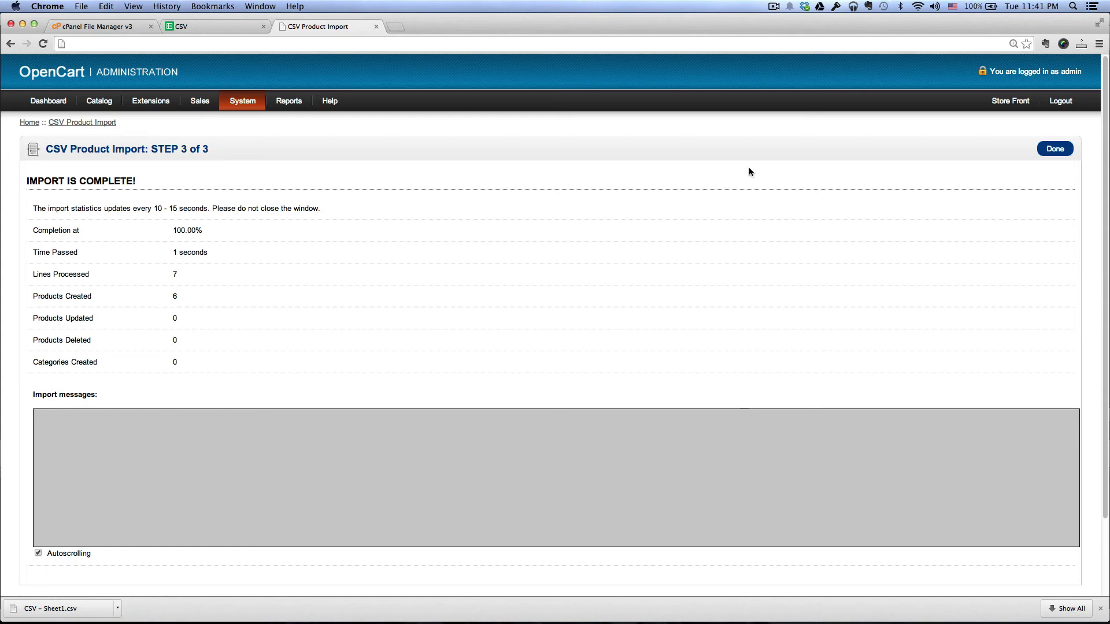
click(1054, 150)
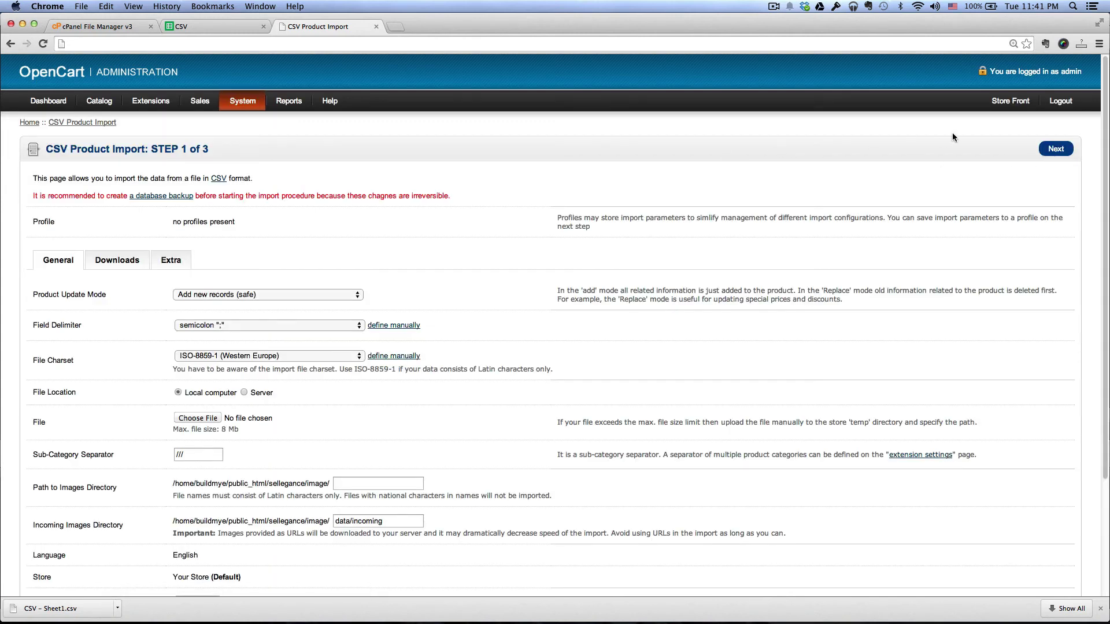
Step: Open the live store's Dresses category and browse the six imported dresses with their photos
click(1009, 102)
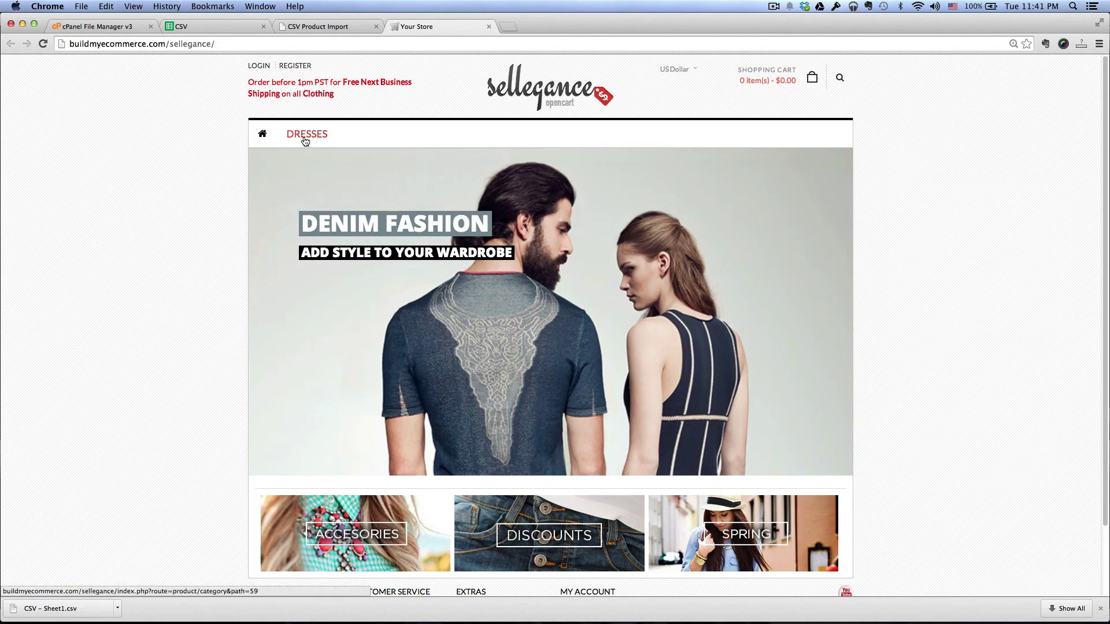
click(305, 139)
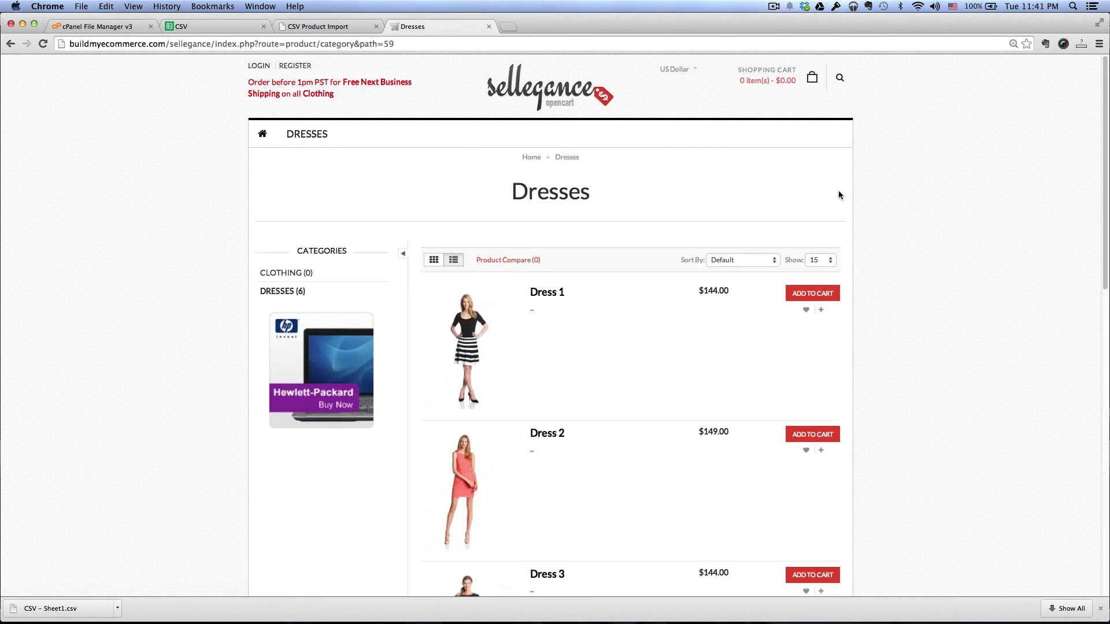
scroll(973, 253, down, 10)
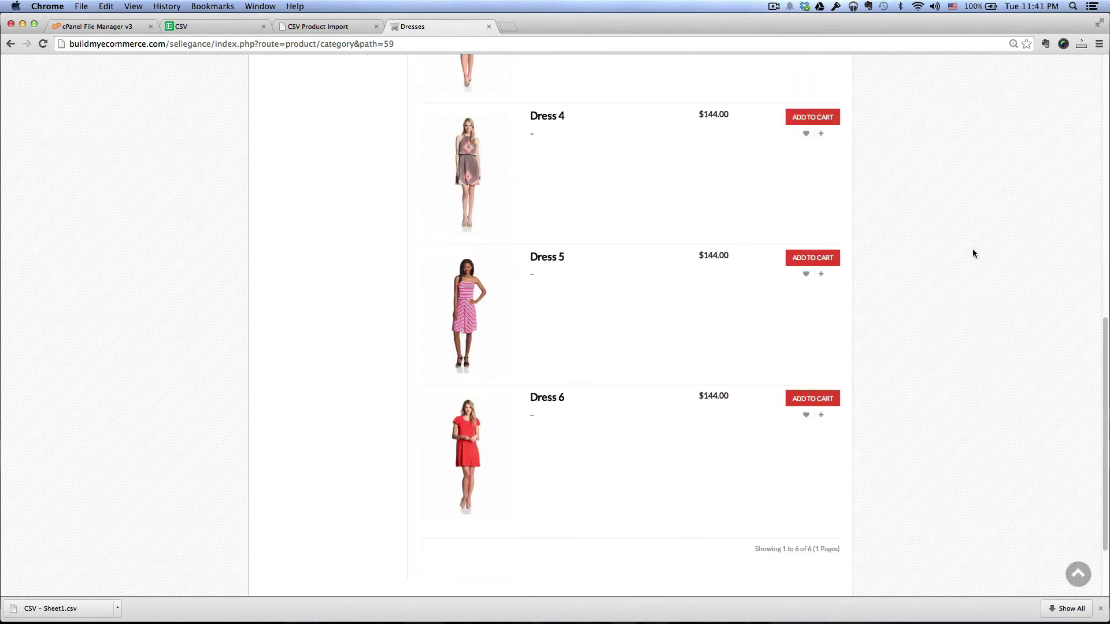
scroll(972, 254, up, 10)
mouse_move(573, 350)
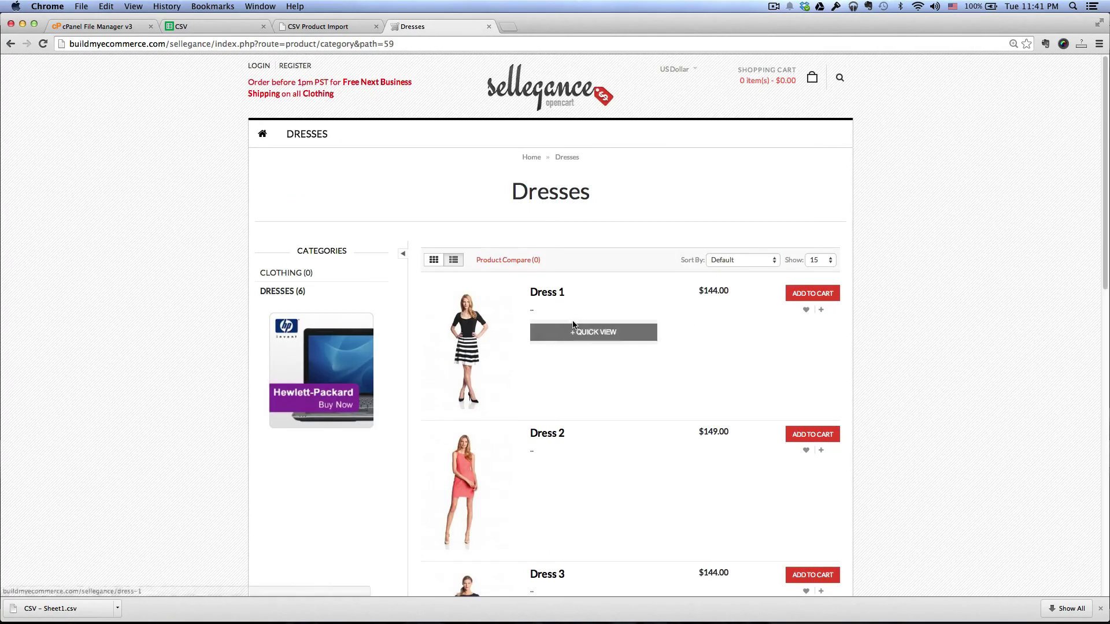
scroll(618, 362, down, 10)
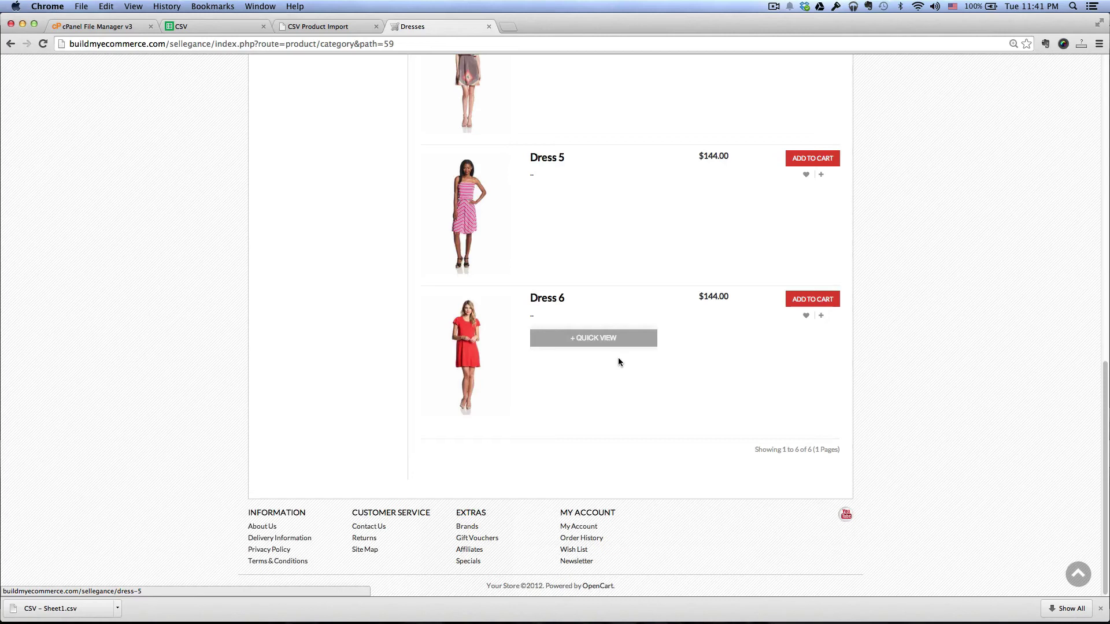
scroll(619, 362, up, 10)
scroll(462, 305, down, 5)
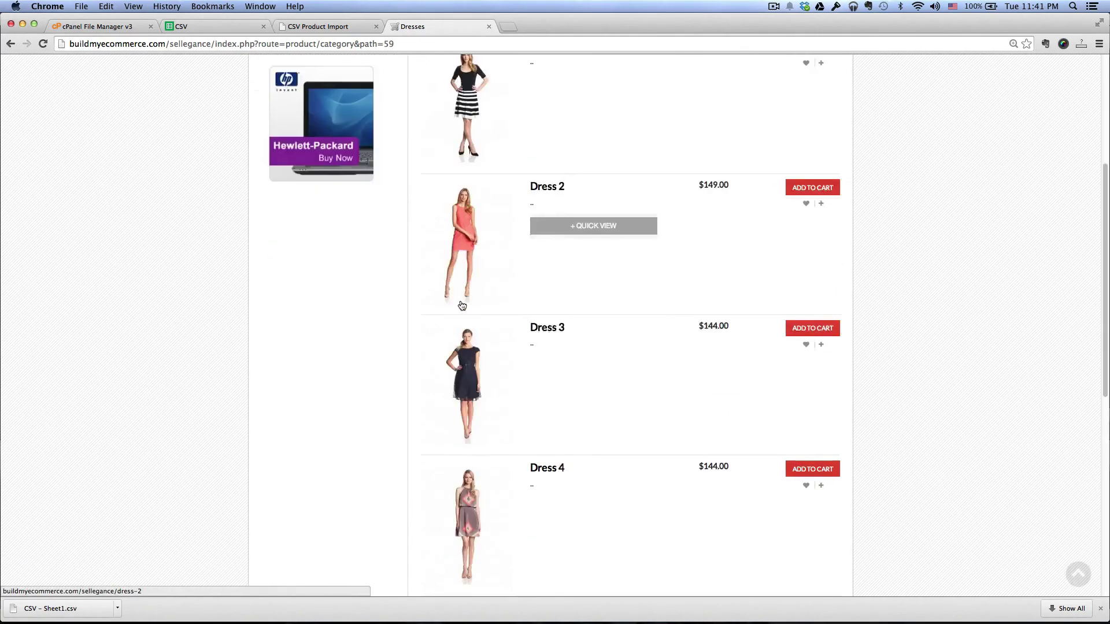
scroll(462, 305, down, 5)
scroll(567, 284, up, 10)
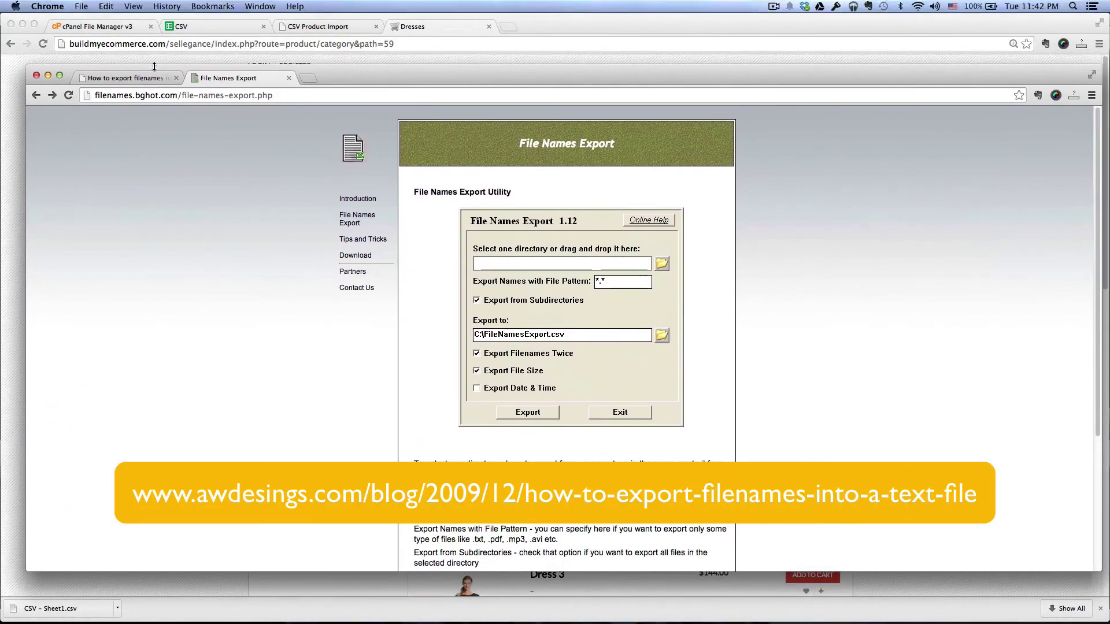
Step: Switch to the 'How to export filenames into a text file' article and read through the dir /b>filelist.txt explanation
click(152, 77)
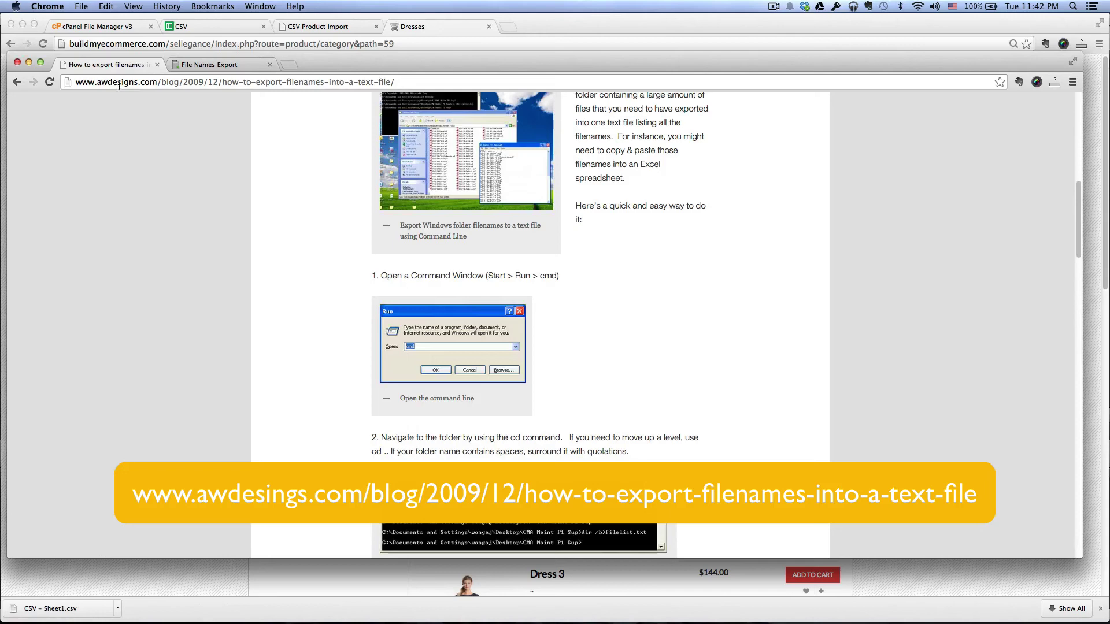
scroll(200, 206, up, 5)
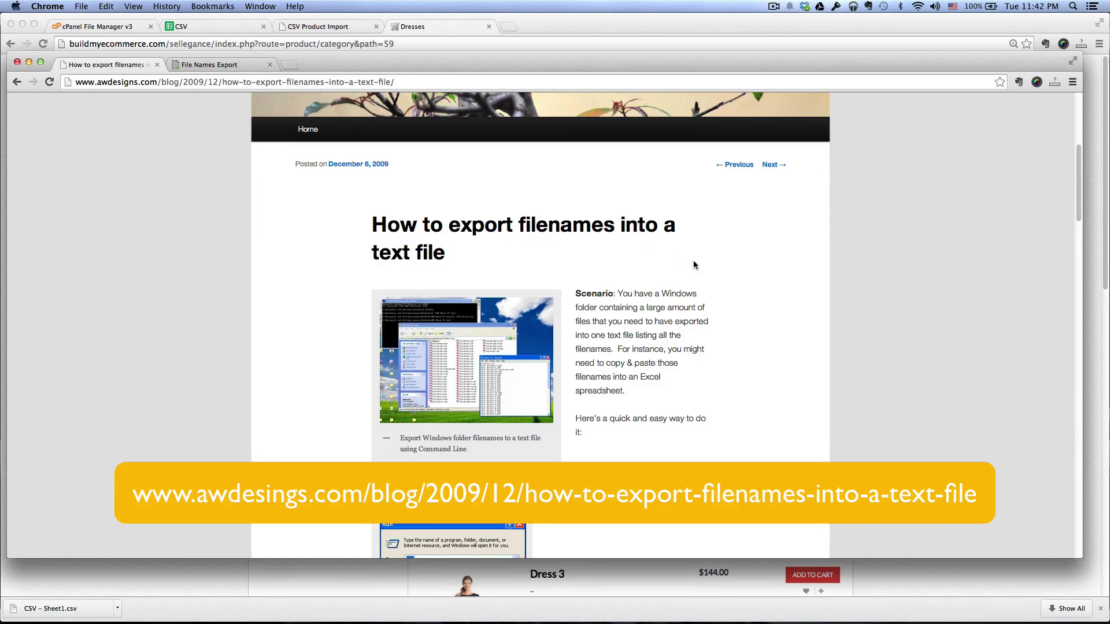
scroll(694, 265, down, 8)
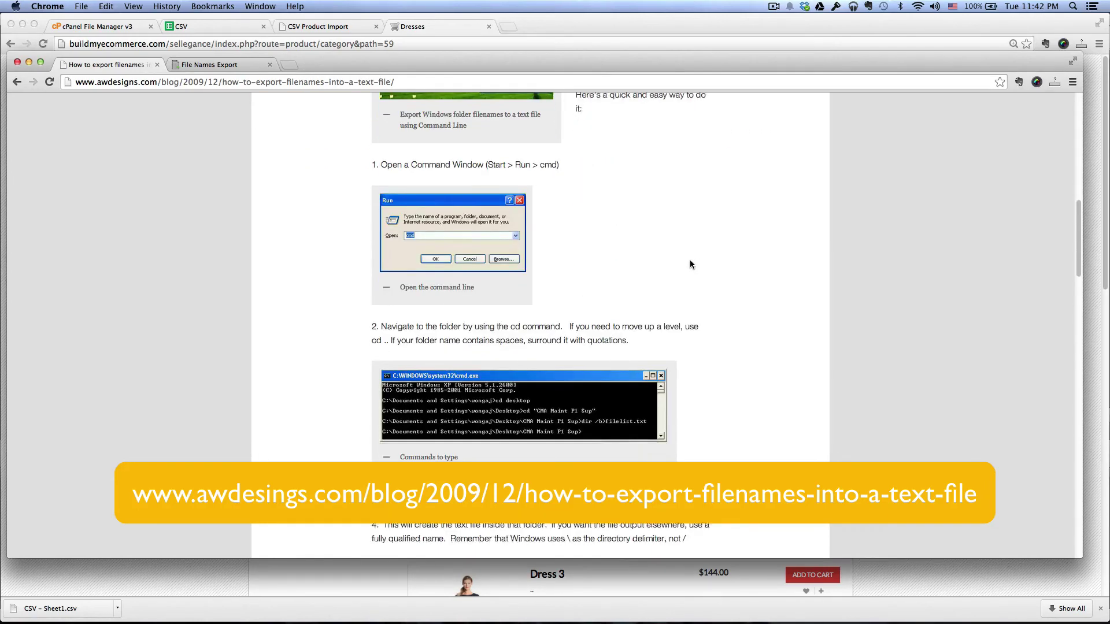
scroll(690, 265, down, 7)
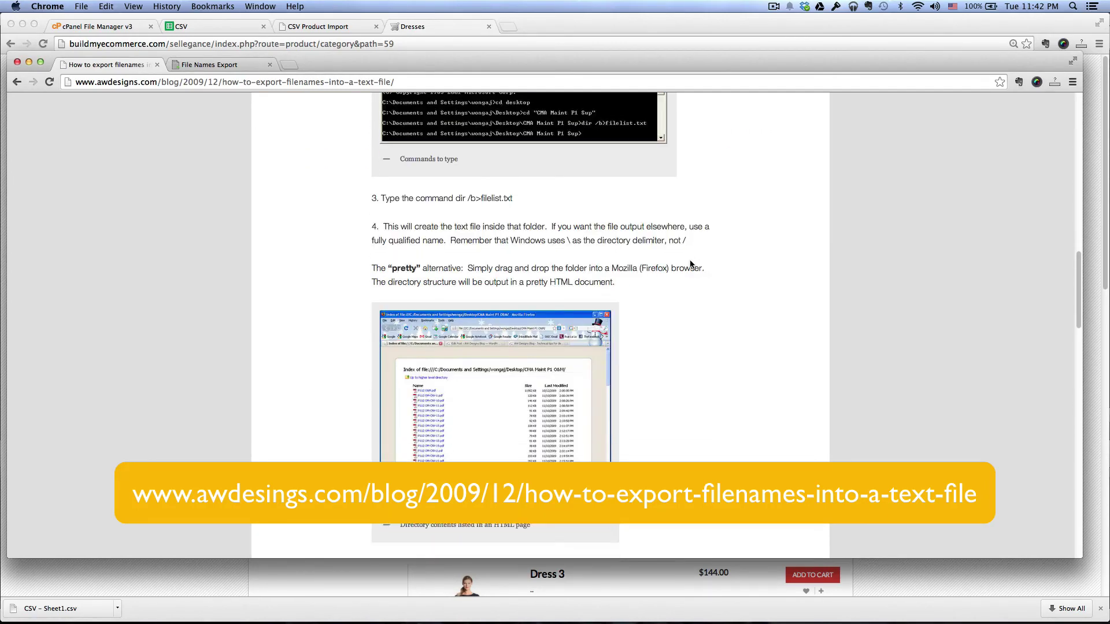
scroll(691, 264, down, 1)
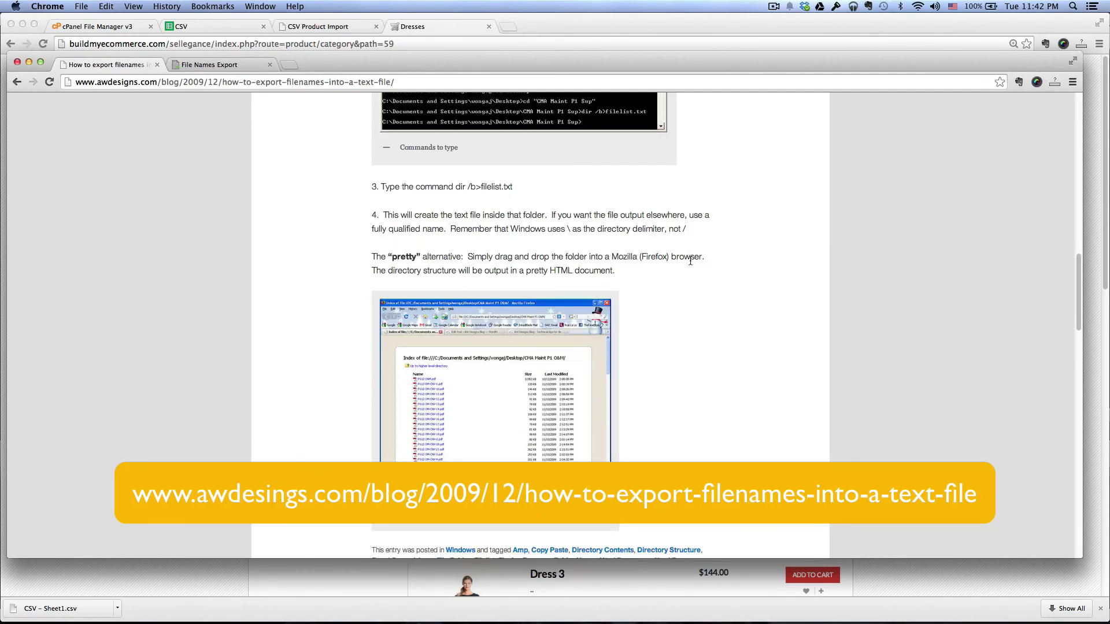
Step: Bring up the File Names Export 1.12 page at filenames.bghot.com and nudge the window down-right
click(217, 64)
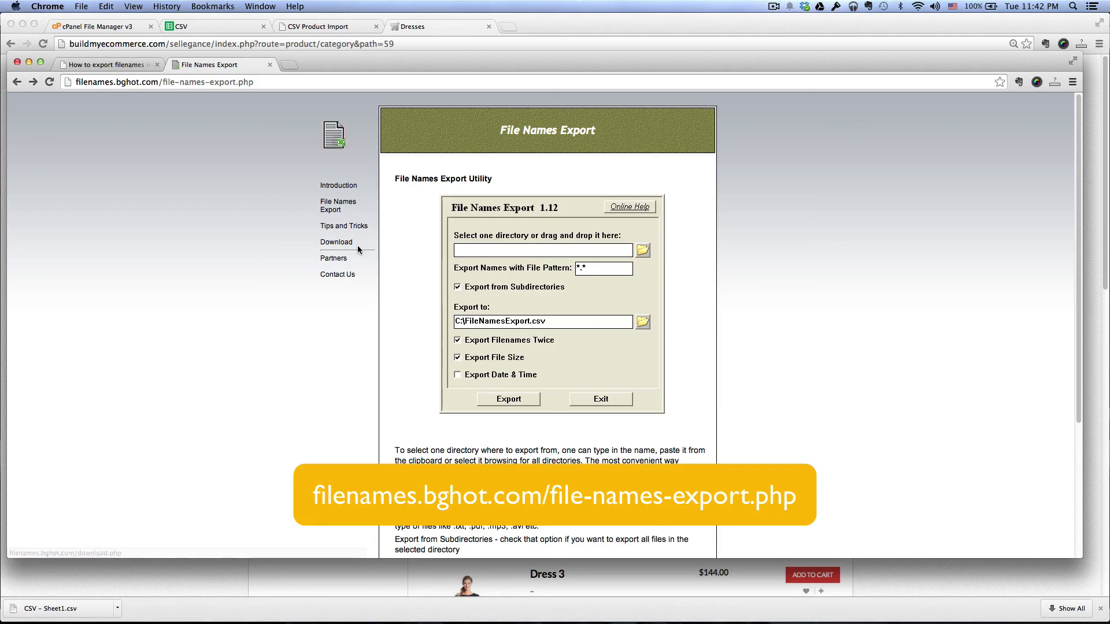
scroll(393, 247, down, 1)
scroll(393, 247, down, 3)
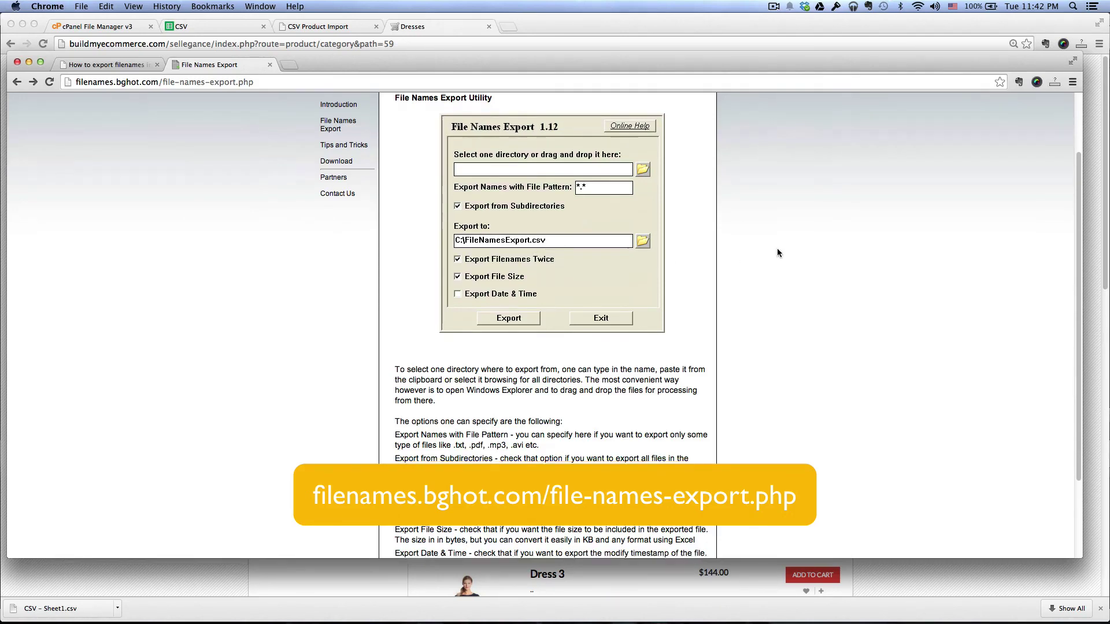
scroll(777, 253, down, 3)
scroll(777, 253, up, 5)
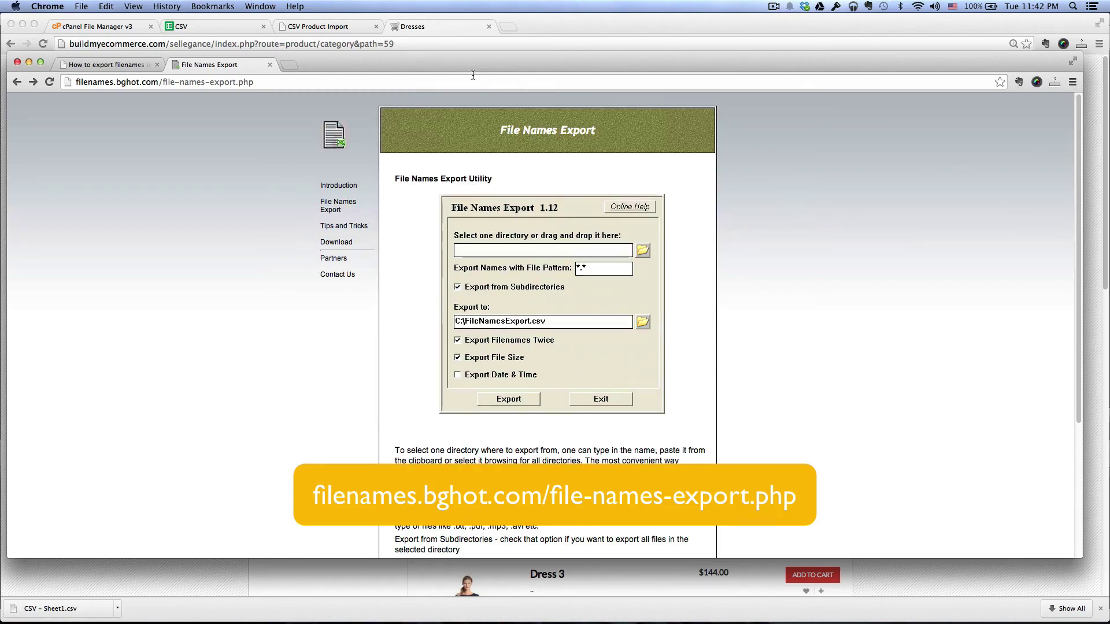
drag(432, 57, 438, 83)
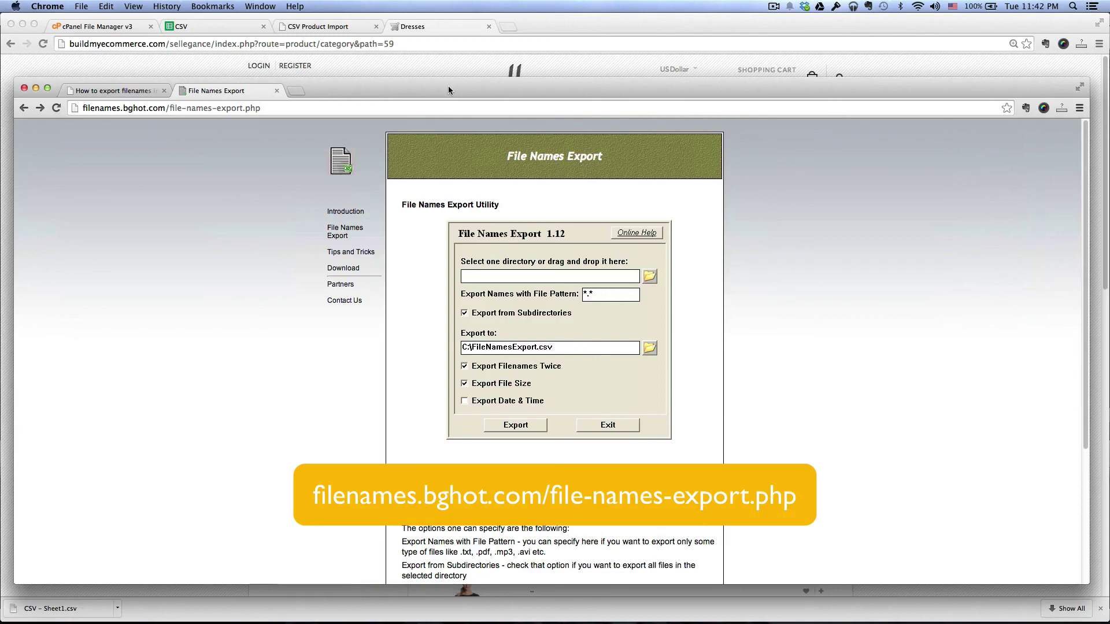